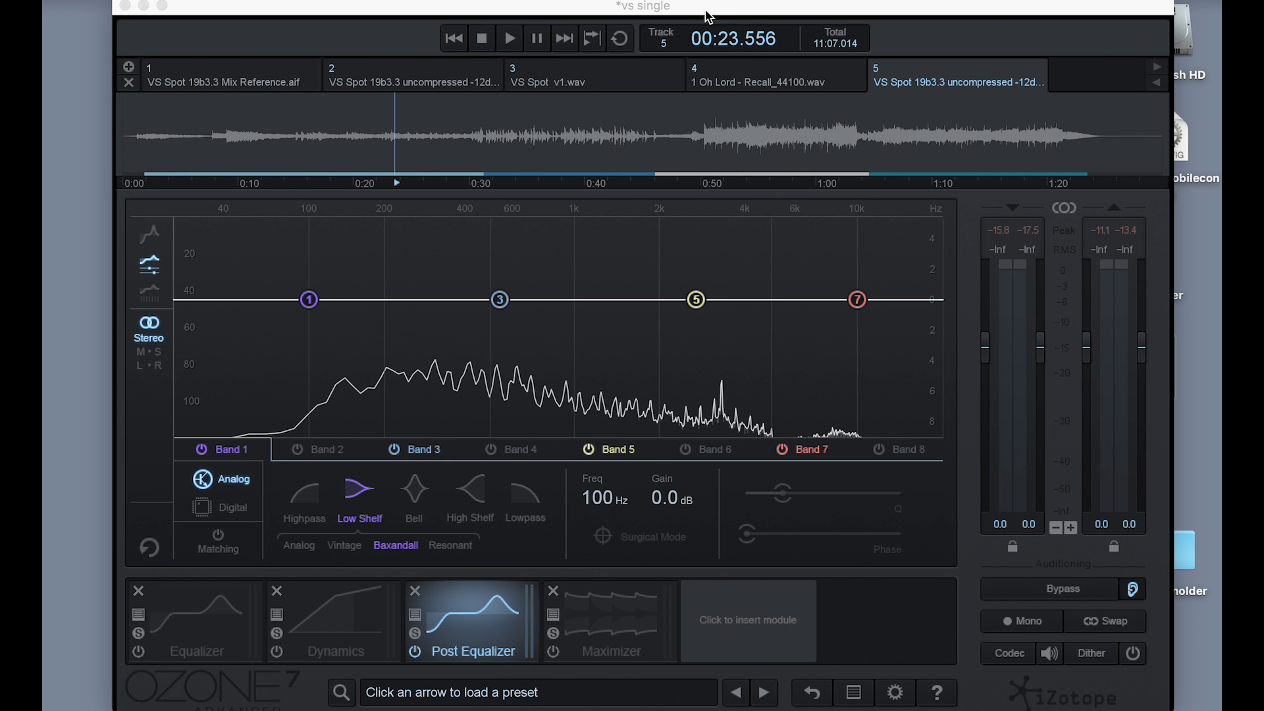
- Step through the Equalizer, Dynamics and Post Equalizer modules, ending on the bypassed Maximizer's IRC I settings
left_click_drag(707, 11, 683, 10)
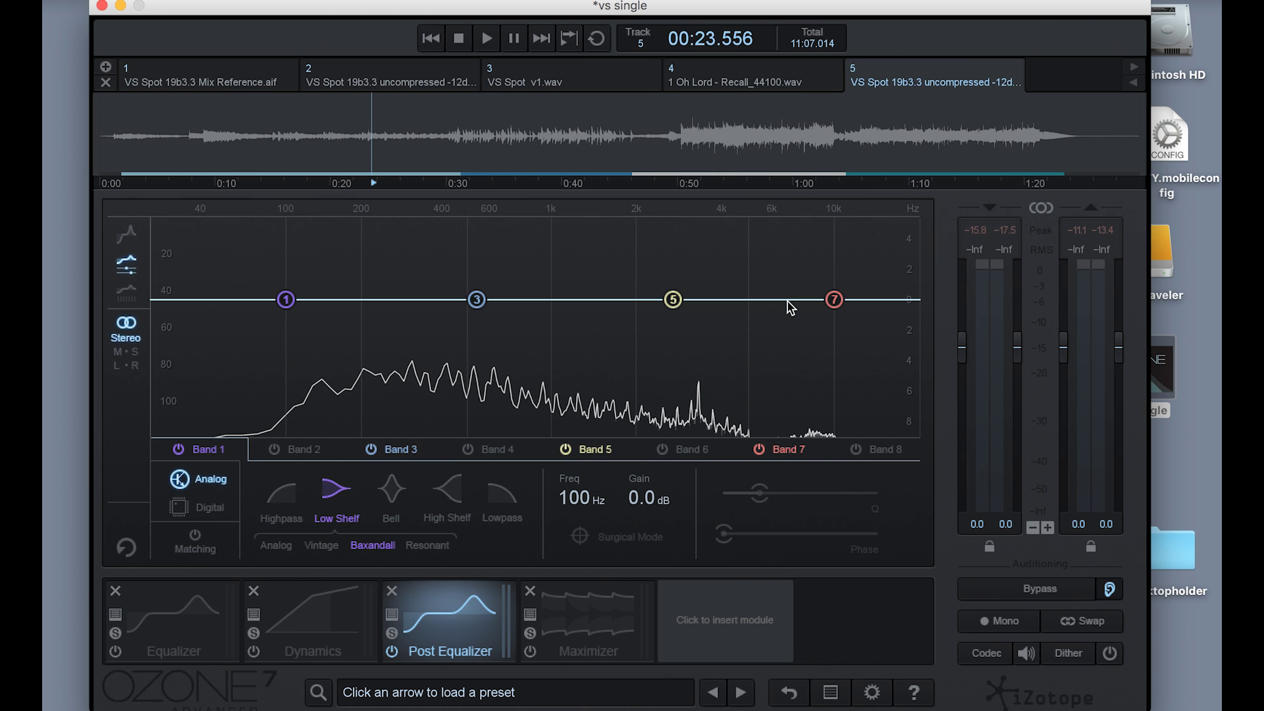
left_click(193, 625)
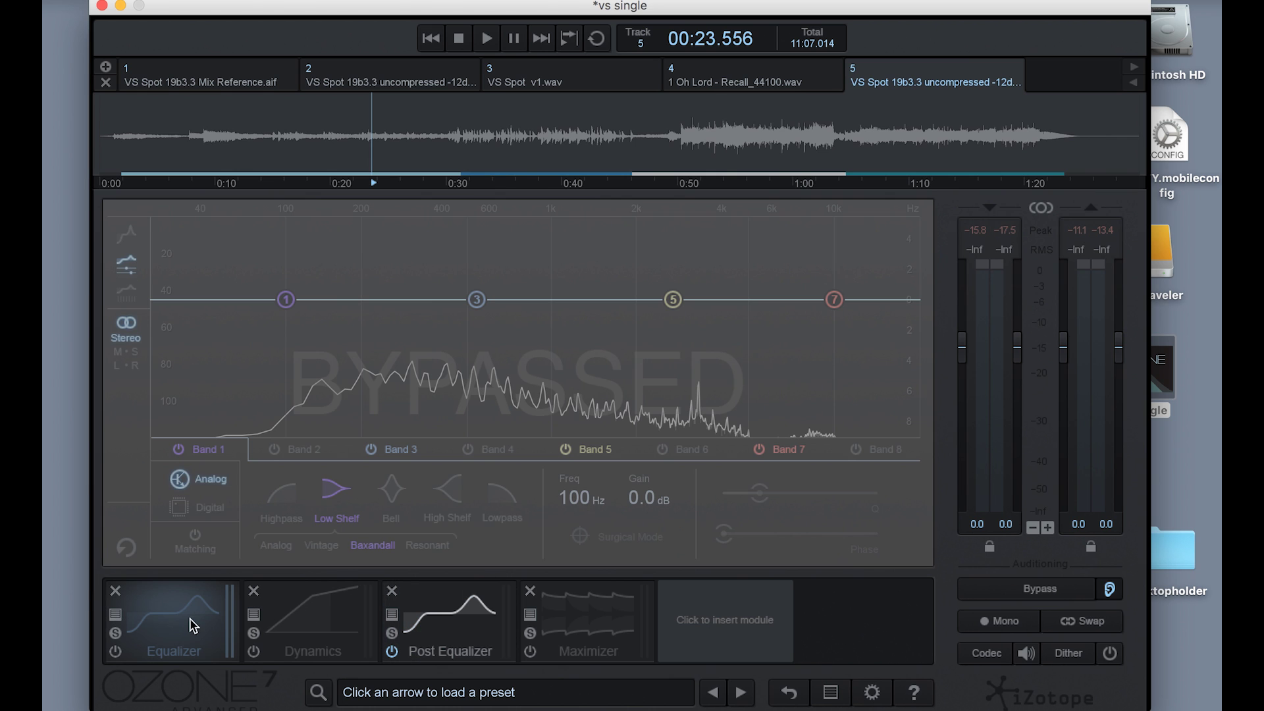
left_click(308, 624)
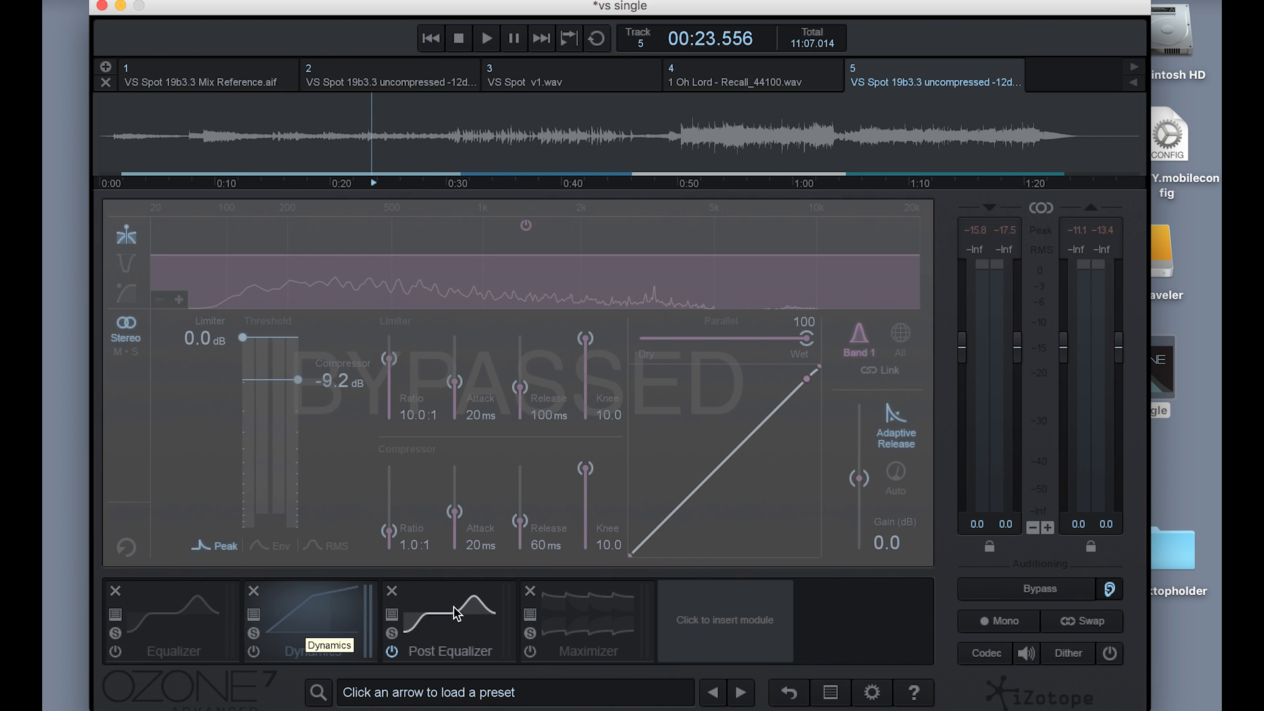
left_click(433, 623)
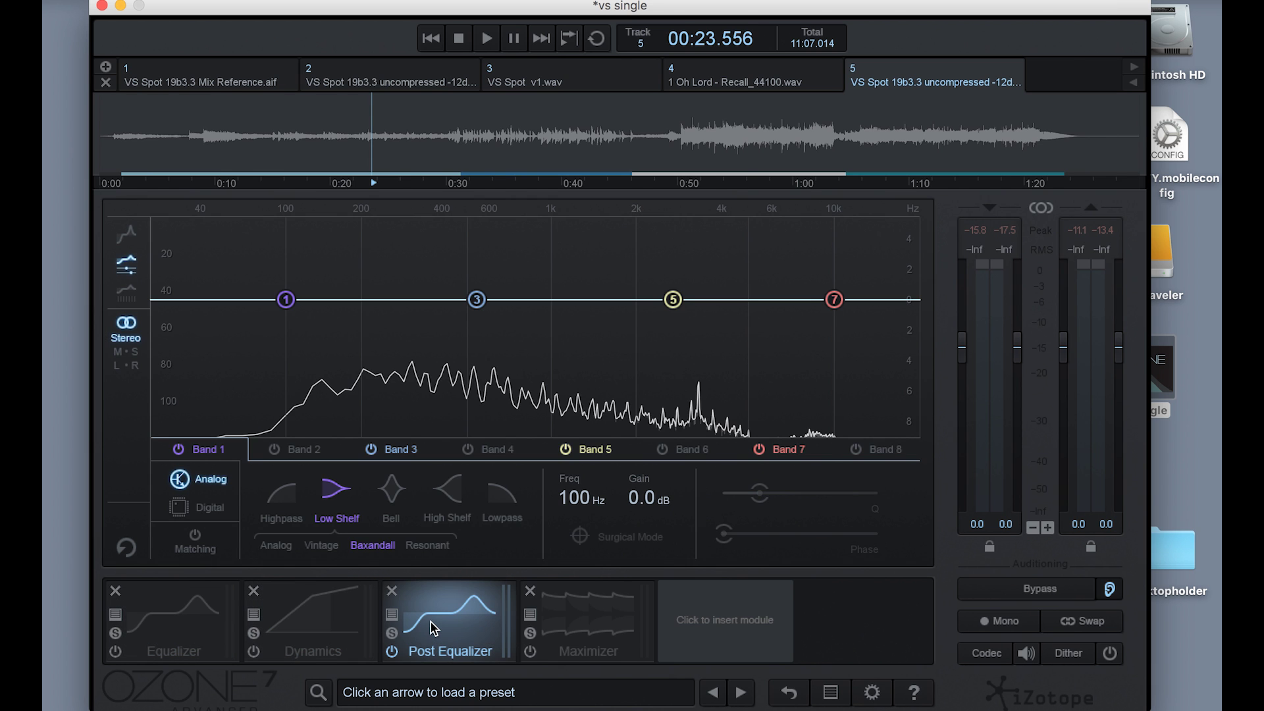
left_click(570, 631)
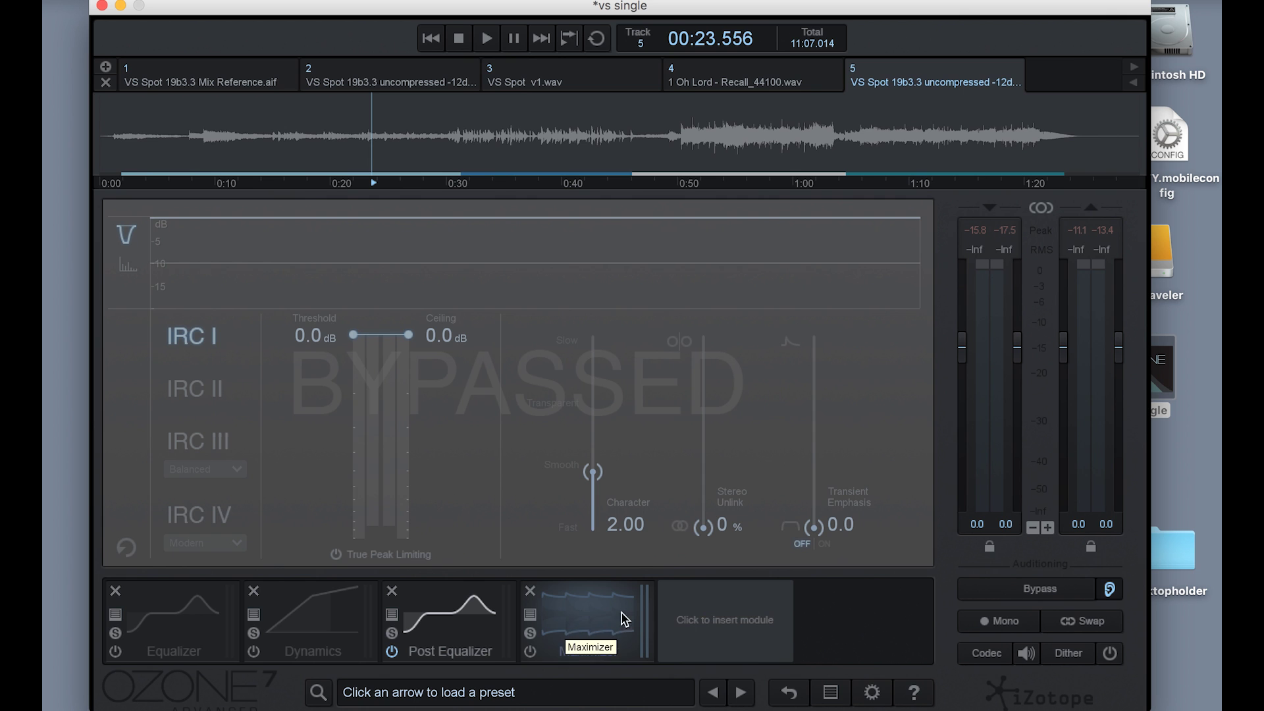
- Insert an Exciter module, move it ahead of the Maximizer, then delete it again
left_click(740, 622)
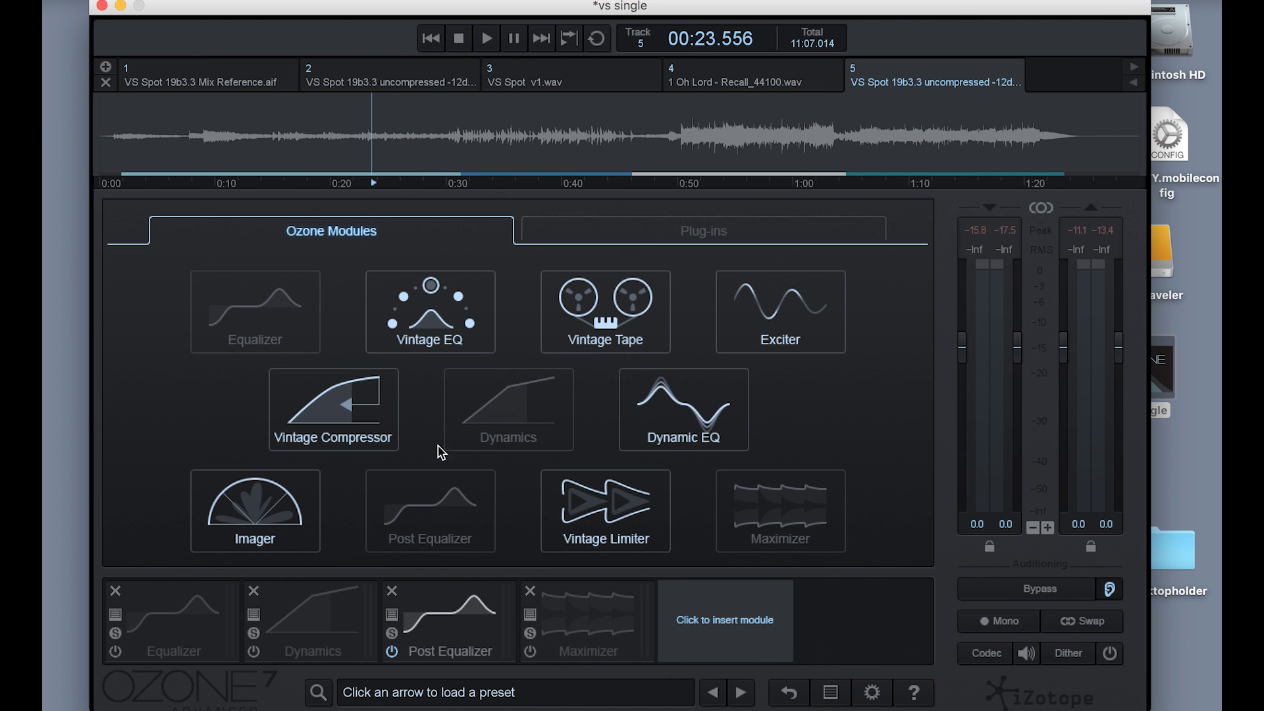
left_click(743, 342)
left_click_drag(743, 615, 533, 599)
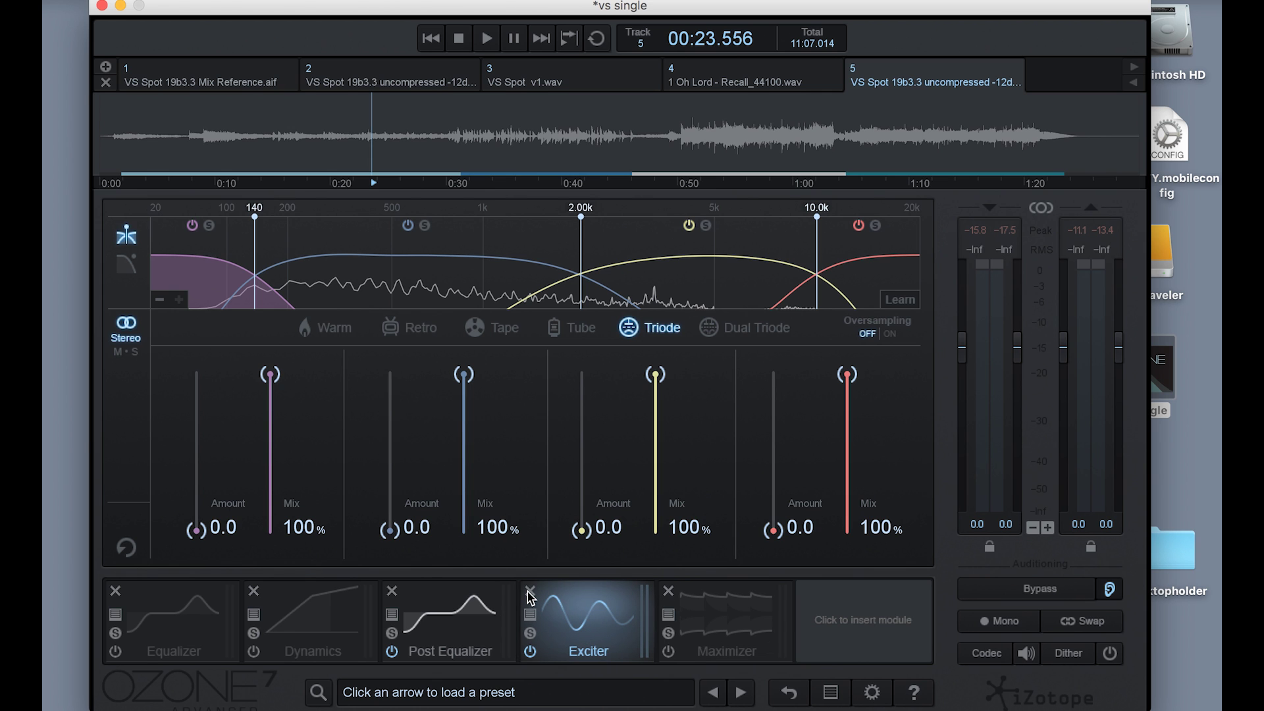
left_click(529, 594)
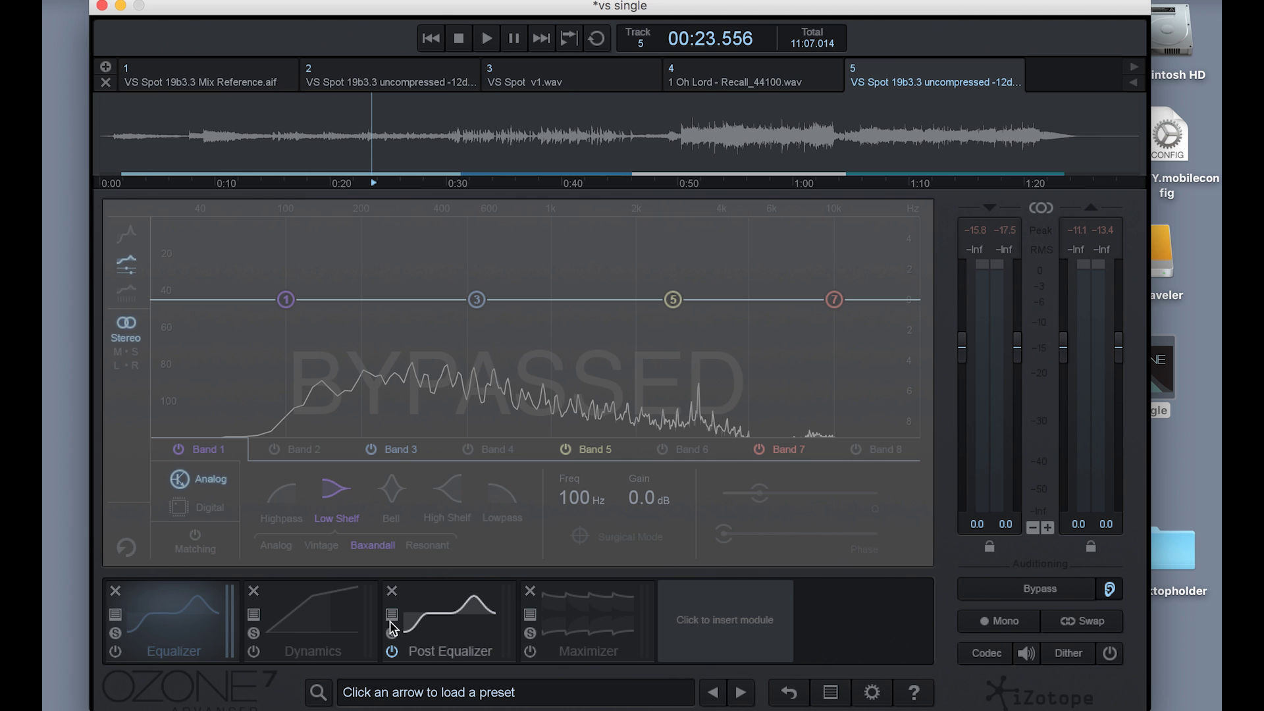
left_click(602, 688)
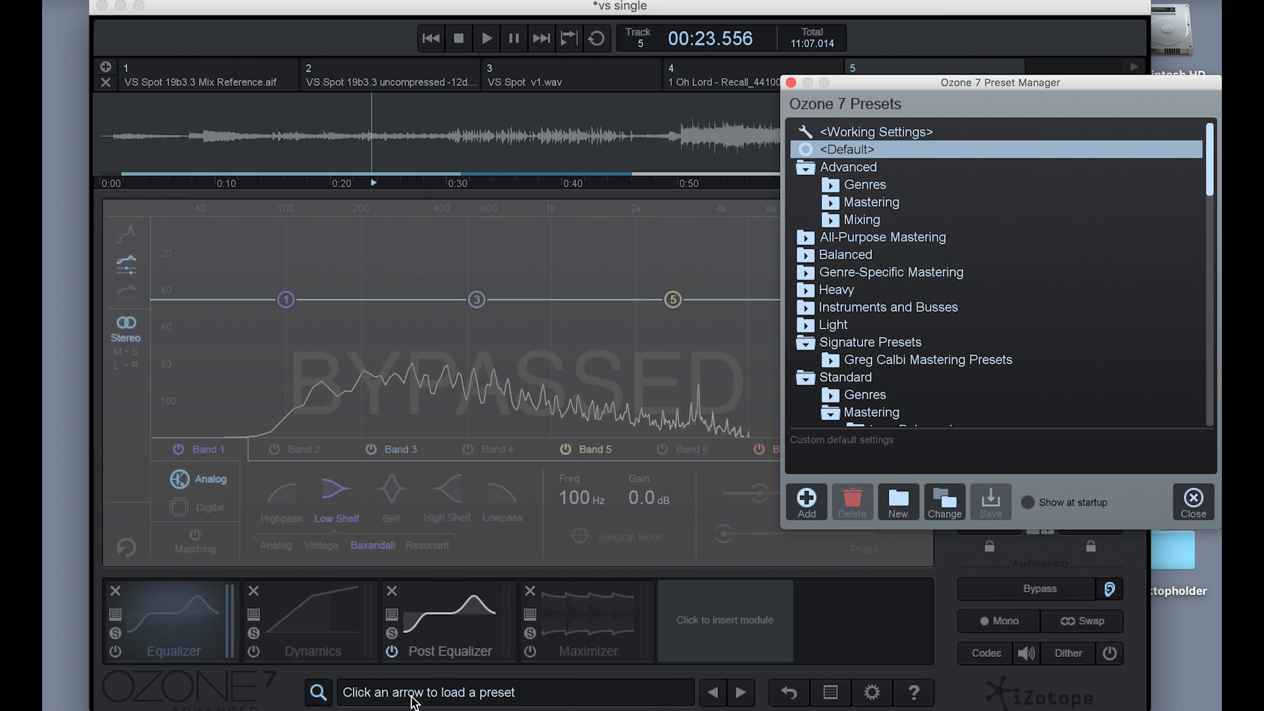
- Store the Equalizer–Dynamics–Post Equalizer–Maximizer chain as the <Default> preset and close the Preset Manager
scroll(855, 165, "down", 1)
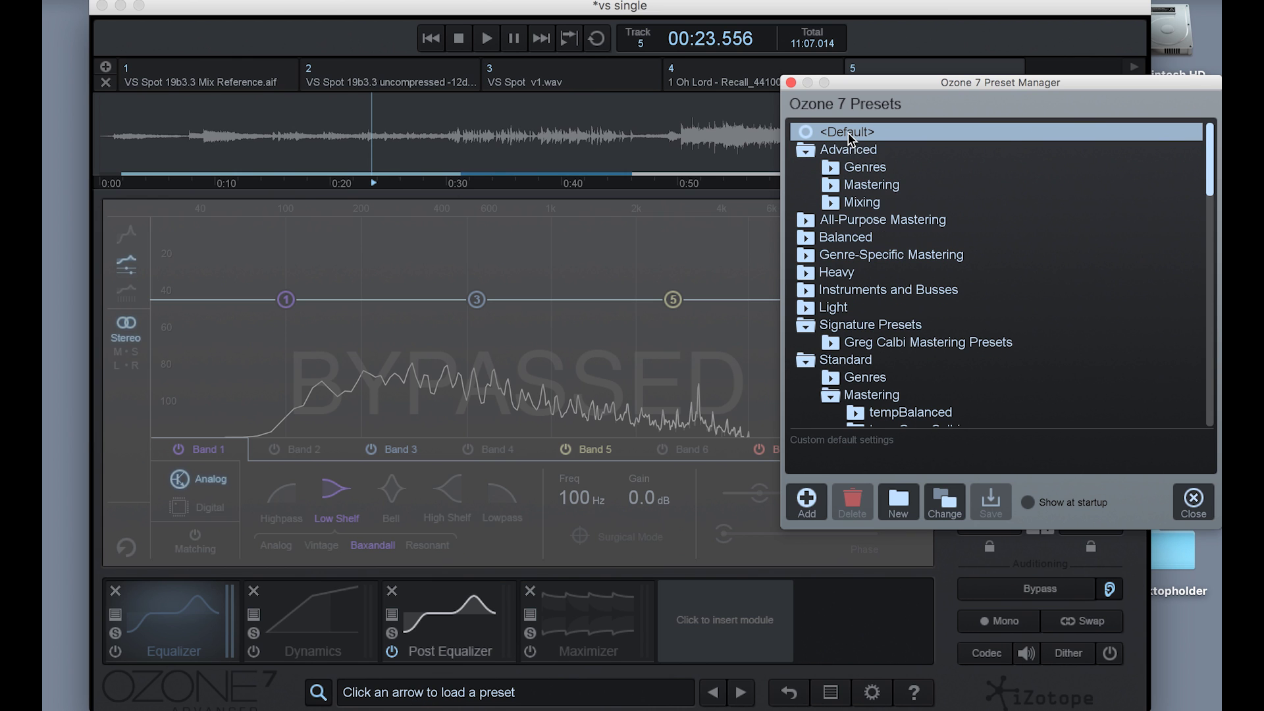
right_click(848, 133)
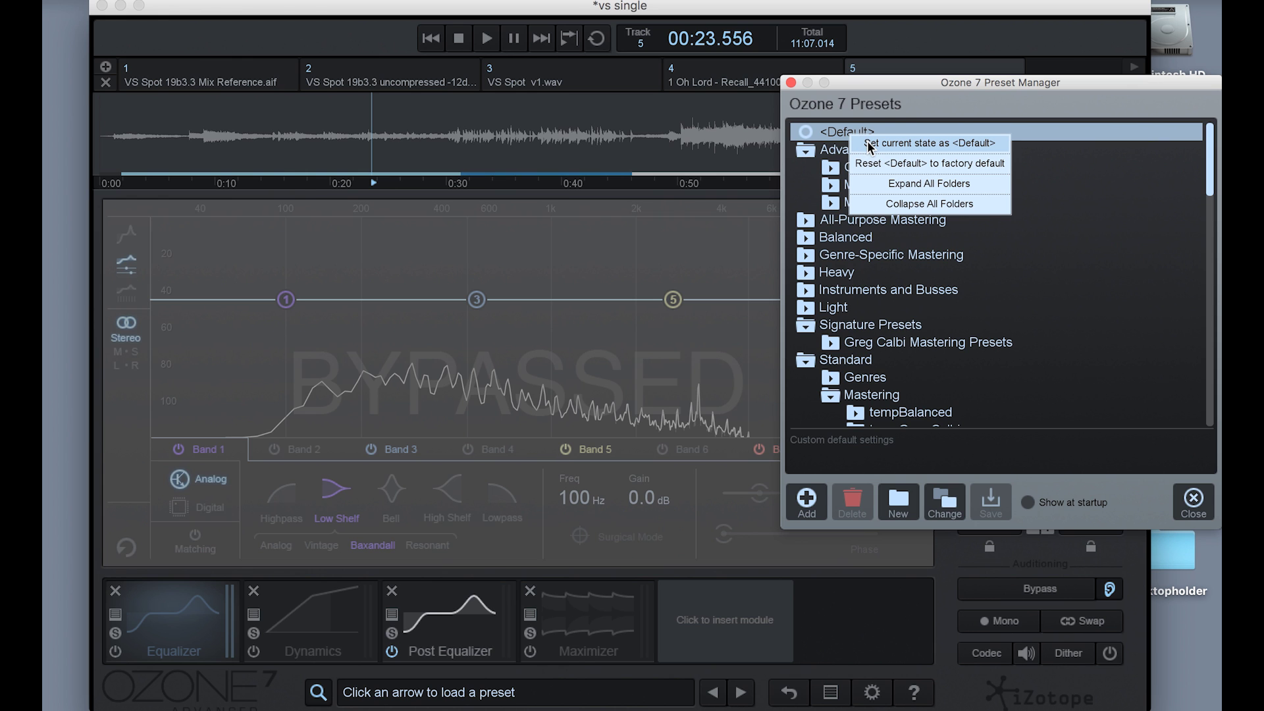
left_click(870, 146)
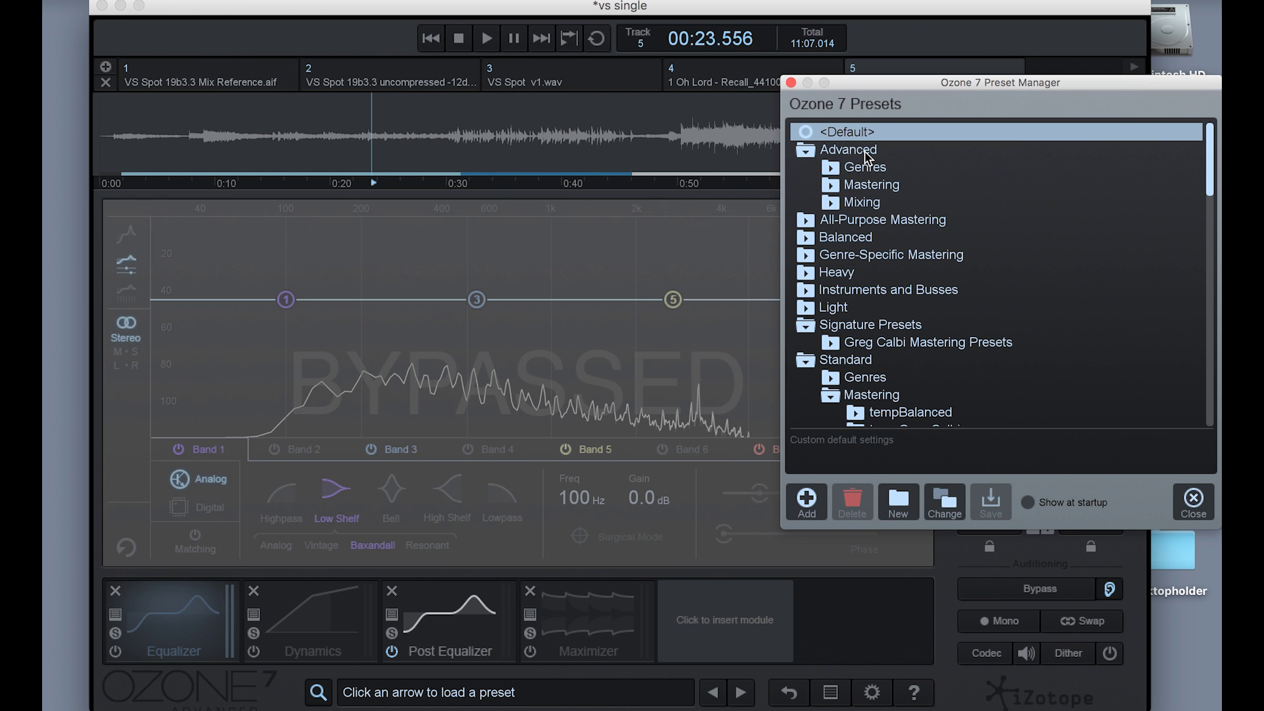
left_click(1193, 502)
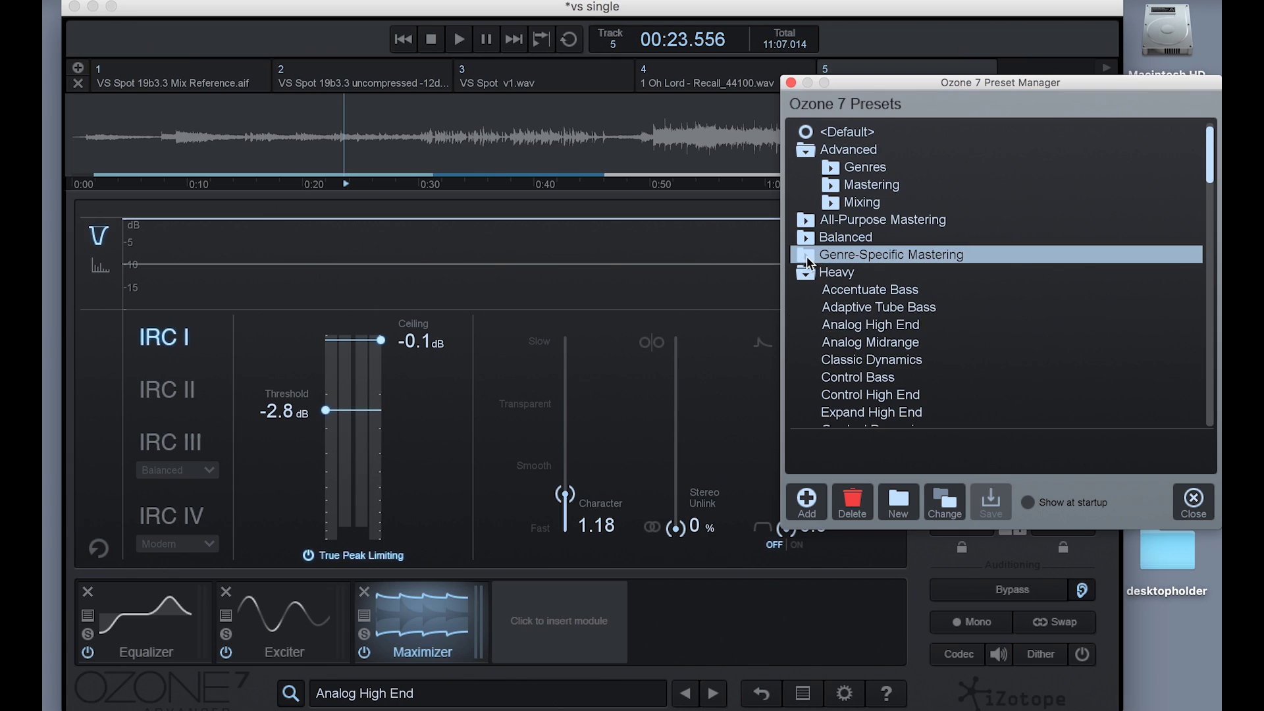
left_click(808, 261)
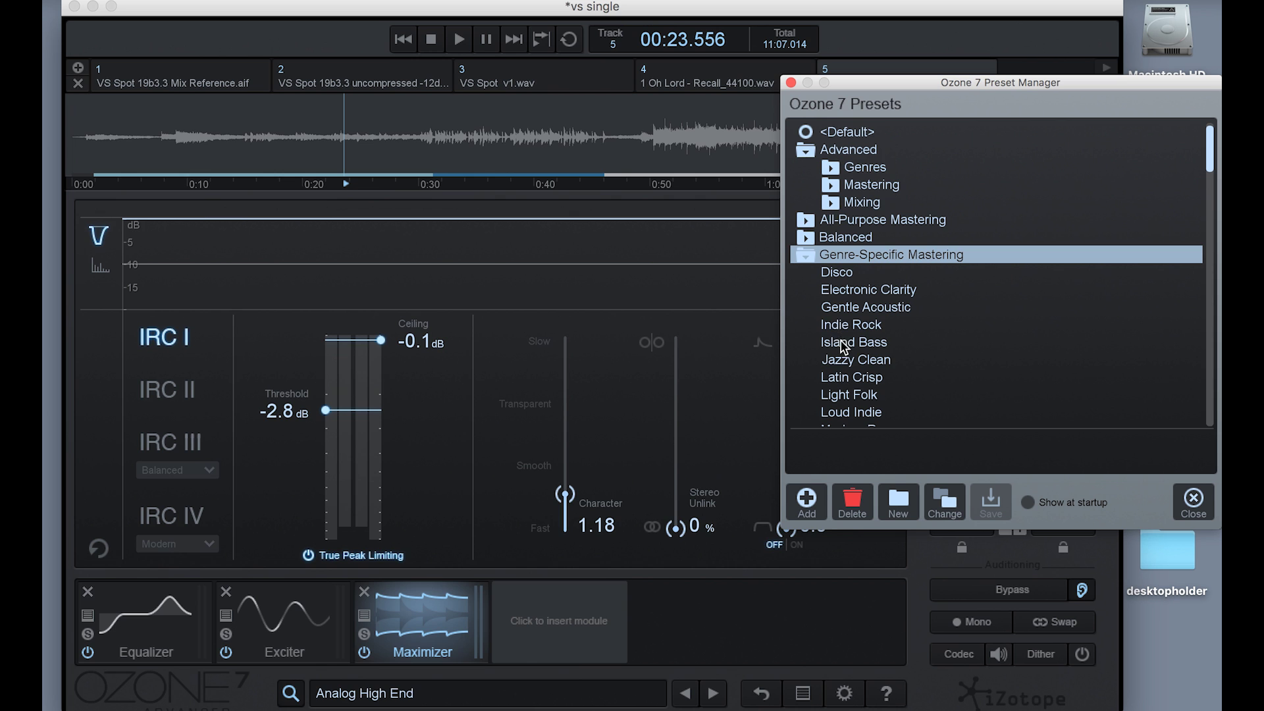
- Load the Genre-Specific Island Bass preset, add a Maximizer and remove its Vintage Limiter
left_click(844, 344)
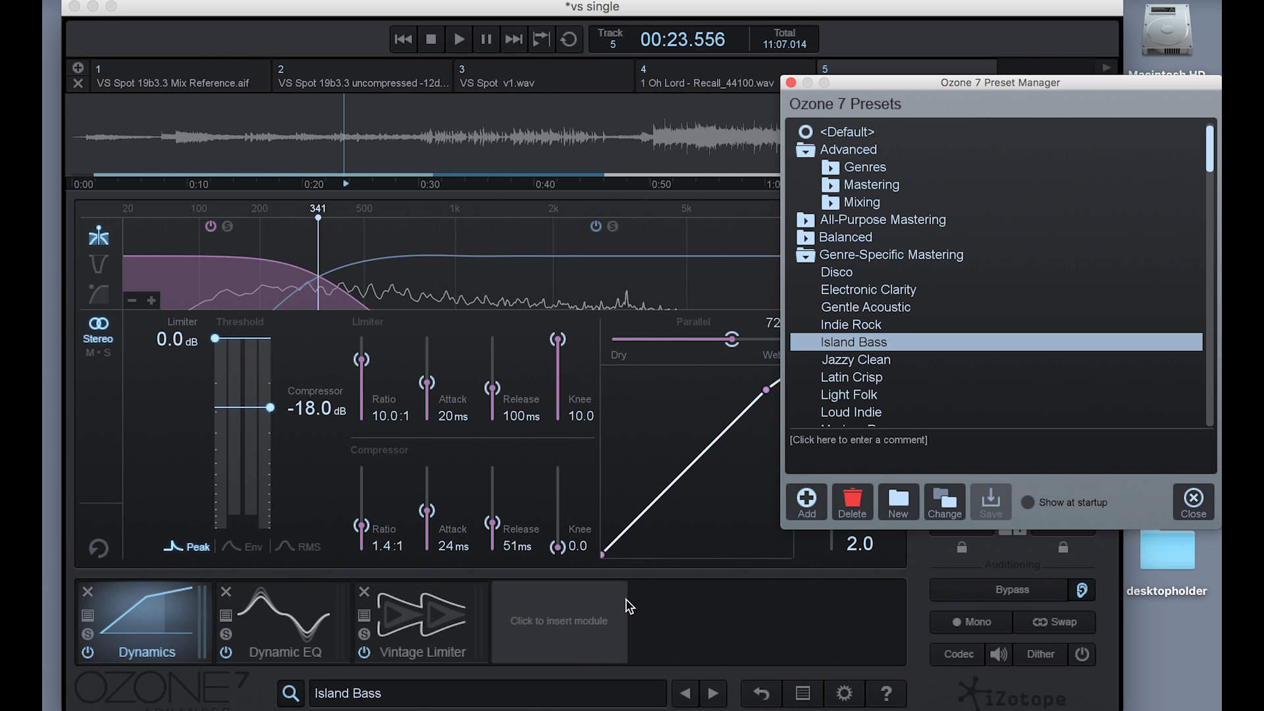
left_click(1193, 503)
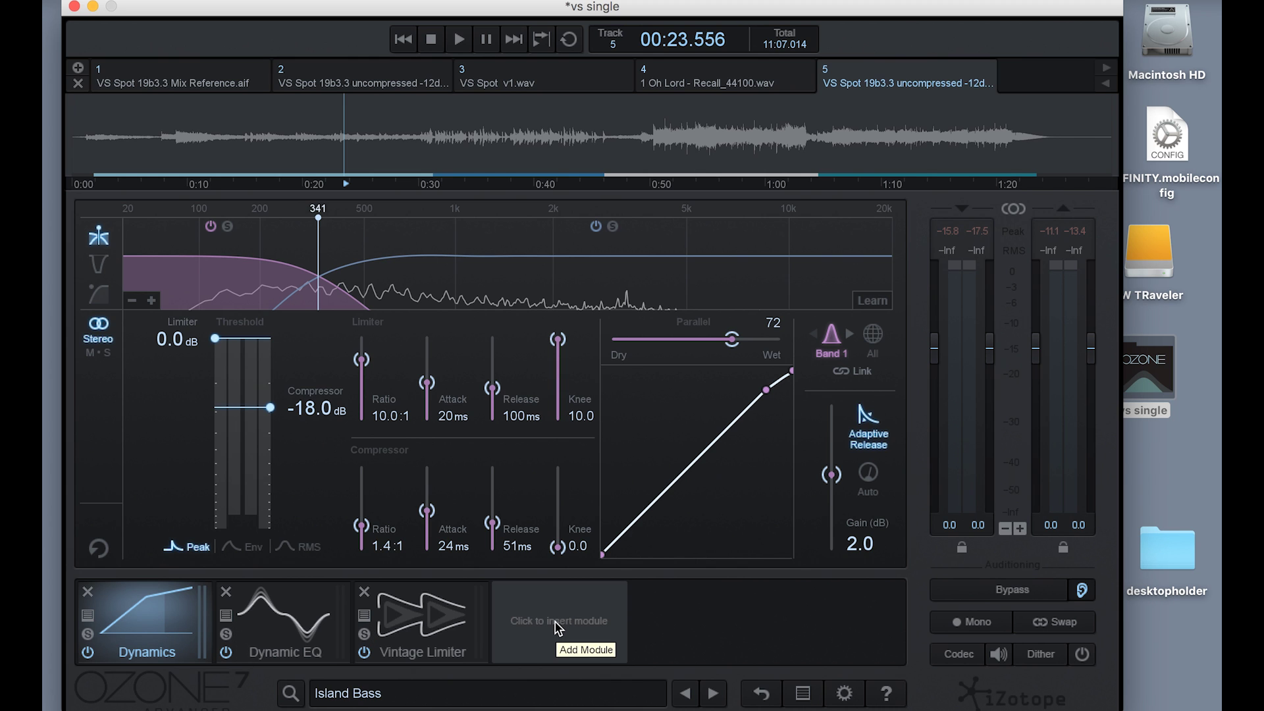
left_click(557, 627)
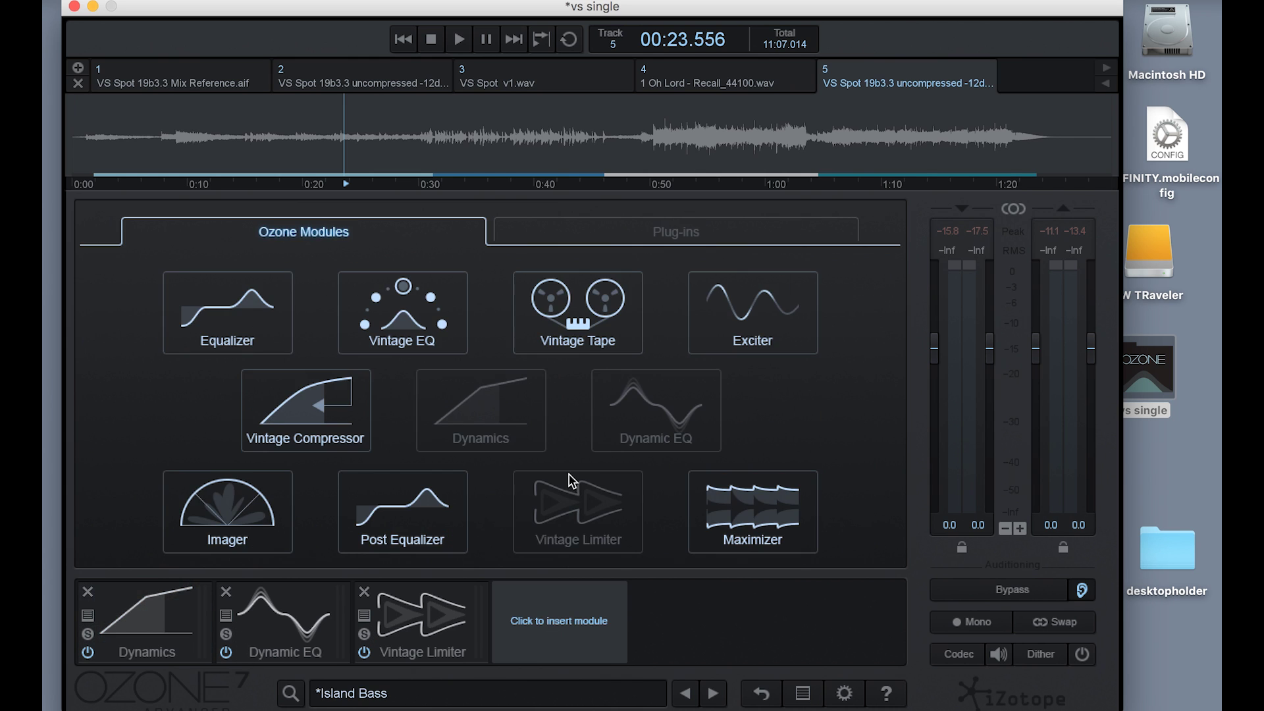
left_click(740, 510)
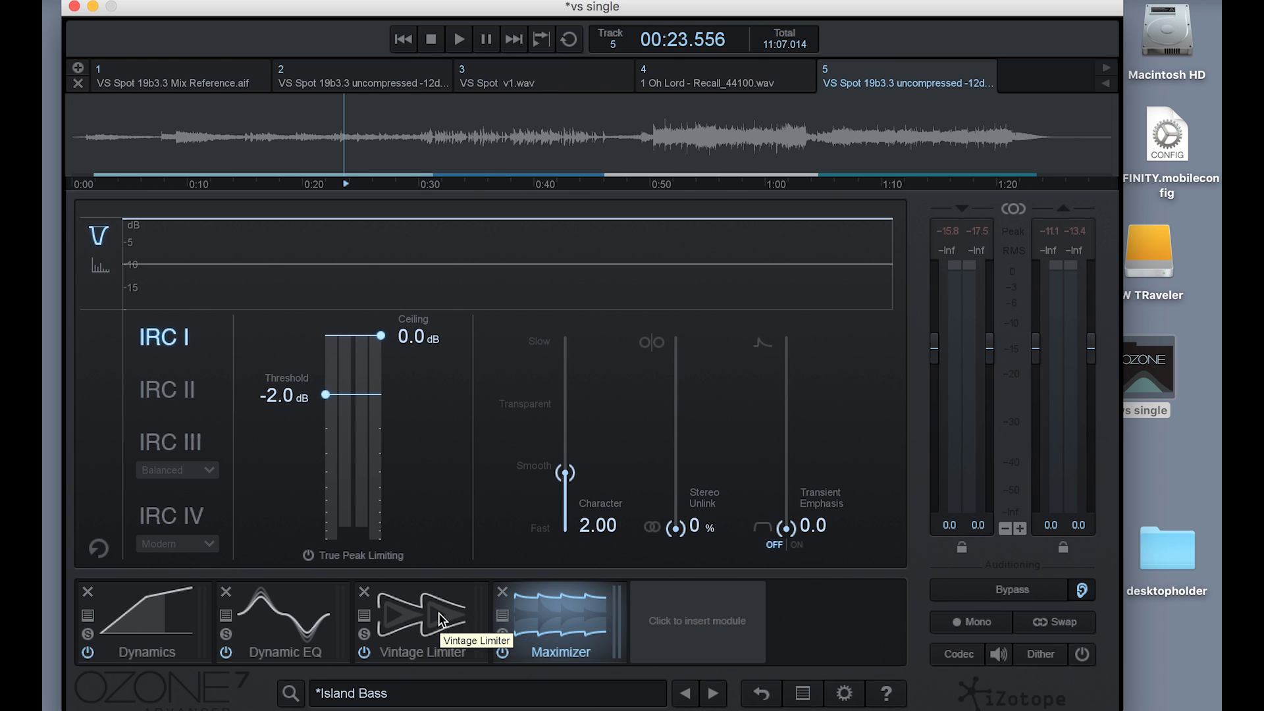
left_click(365, 593)
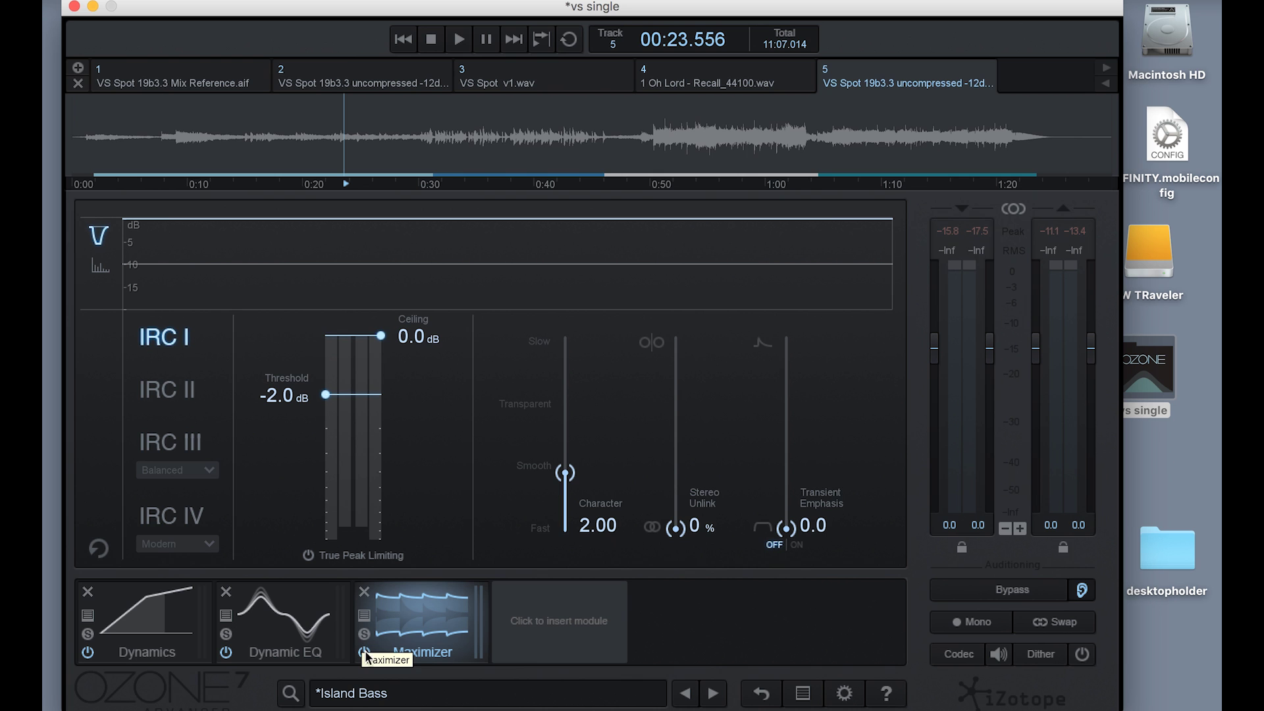
- Reload the <Default> preset and bypass its Post Equalizer module
left_click(393, 695)
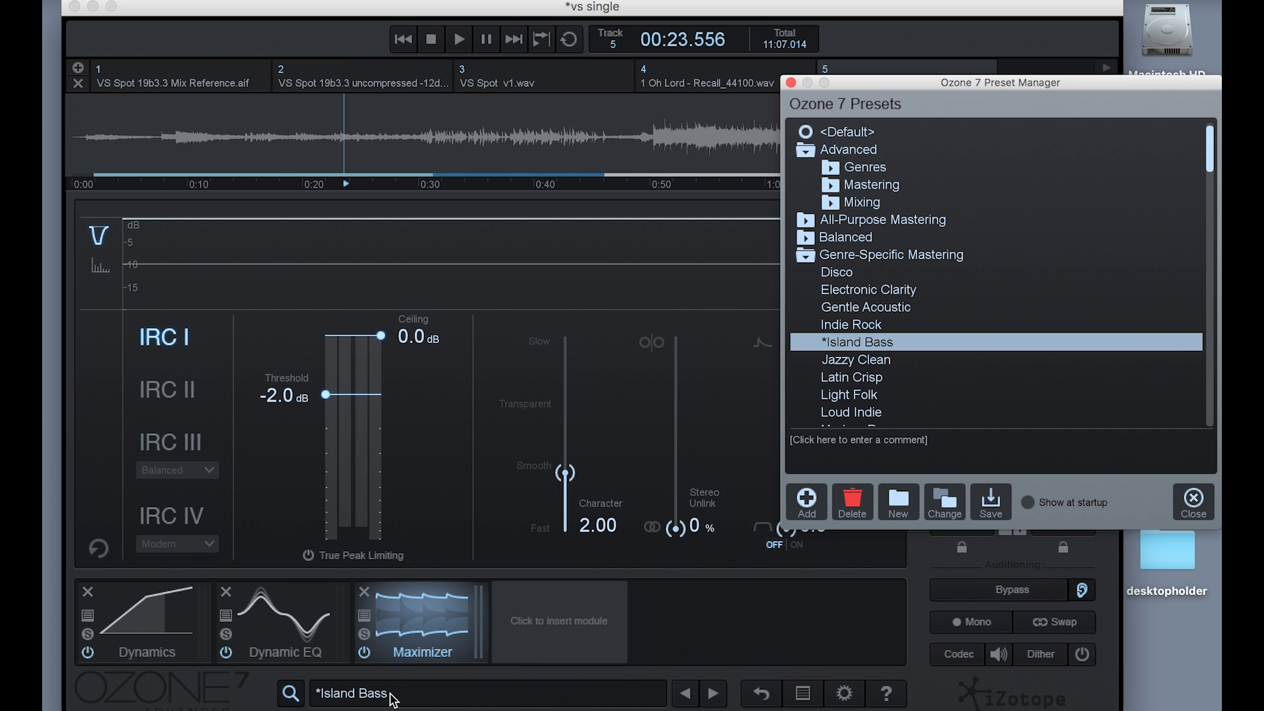
left_click(829, 136)
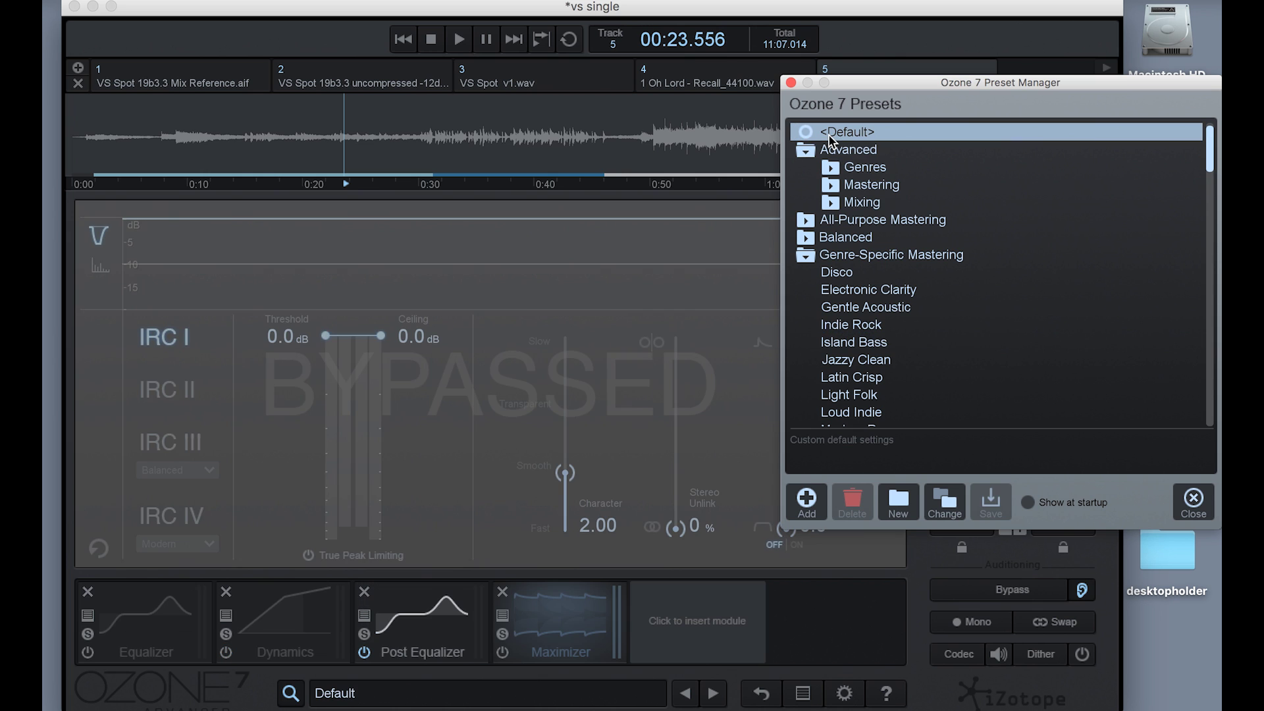
left_click(1193, 502)
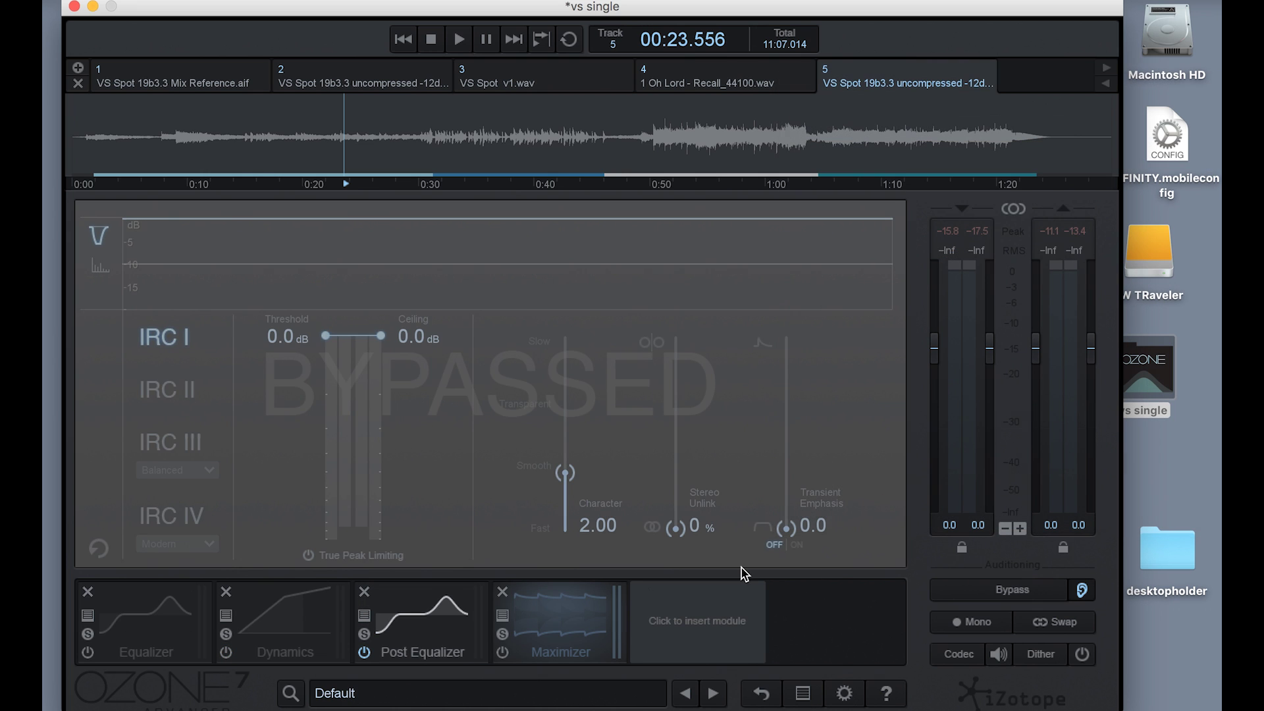
left_click(366, 654)
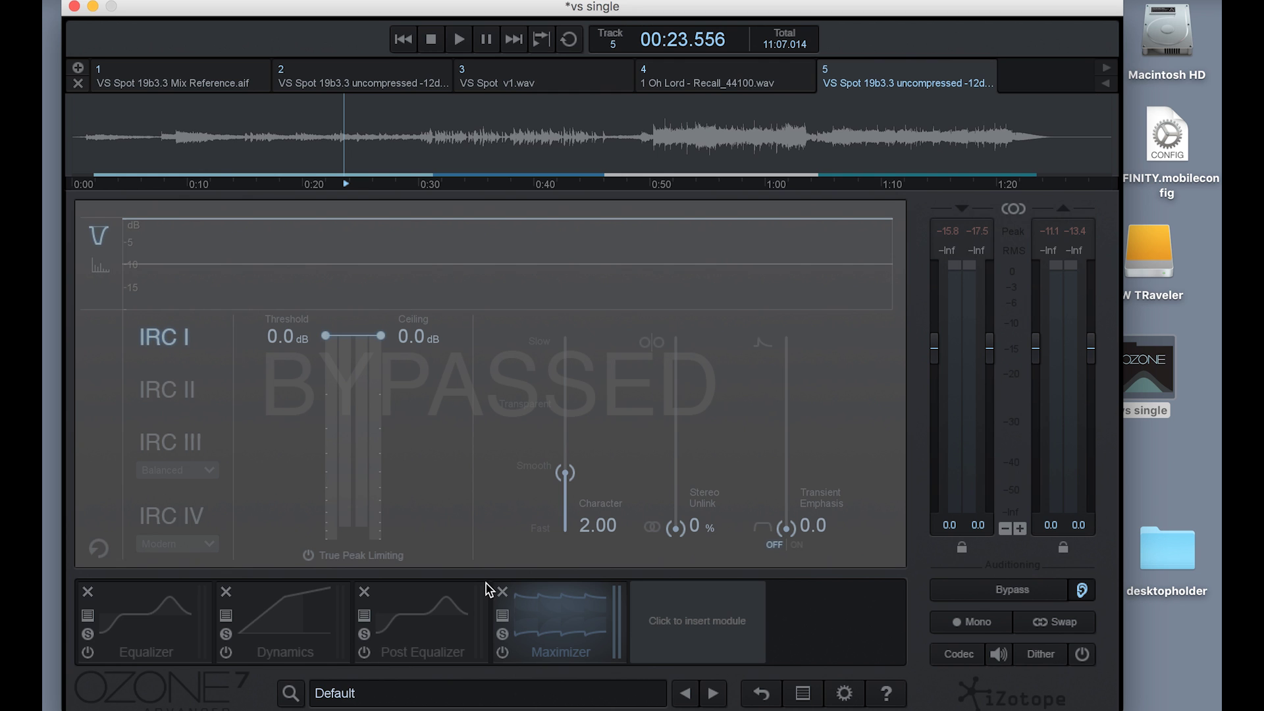
double_click(1148, 246)
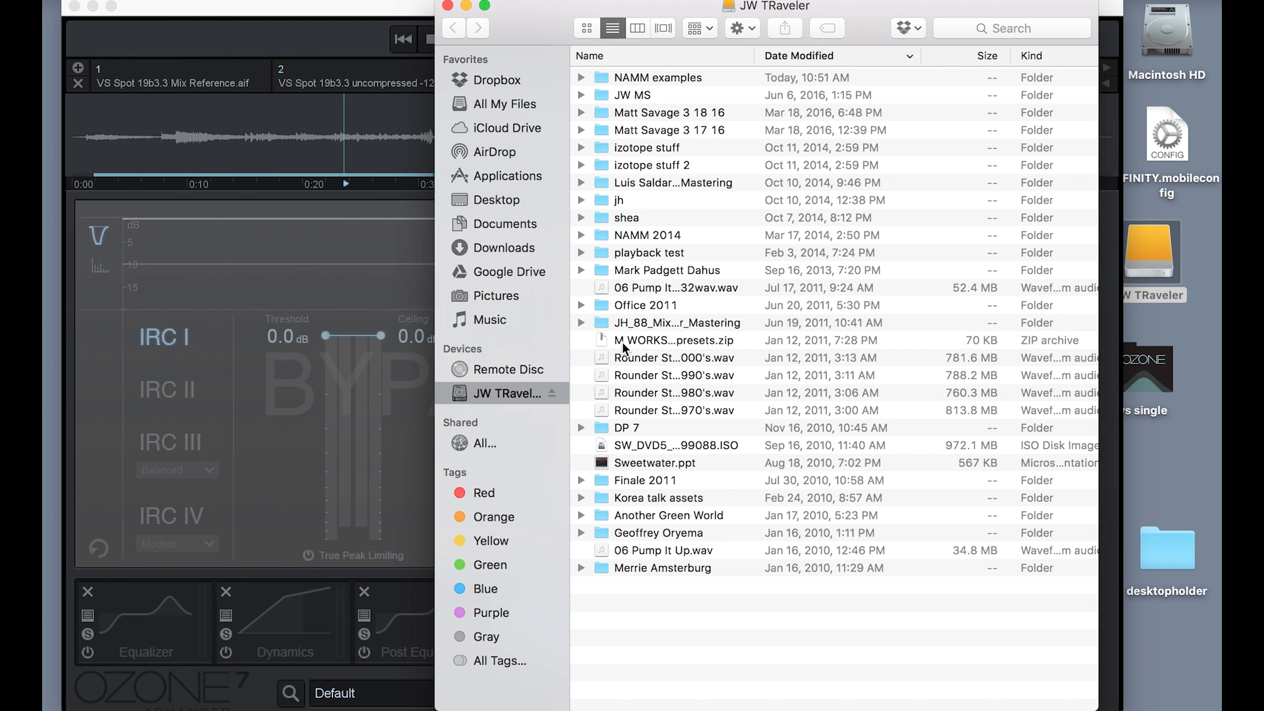
- Drag 06 Pump It Up mp32wav.wav from Finder into Ozone, then check tracks 1, 4, 5 and 6
left_click(618, 290)
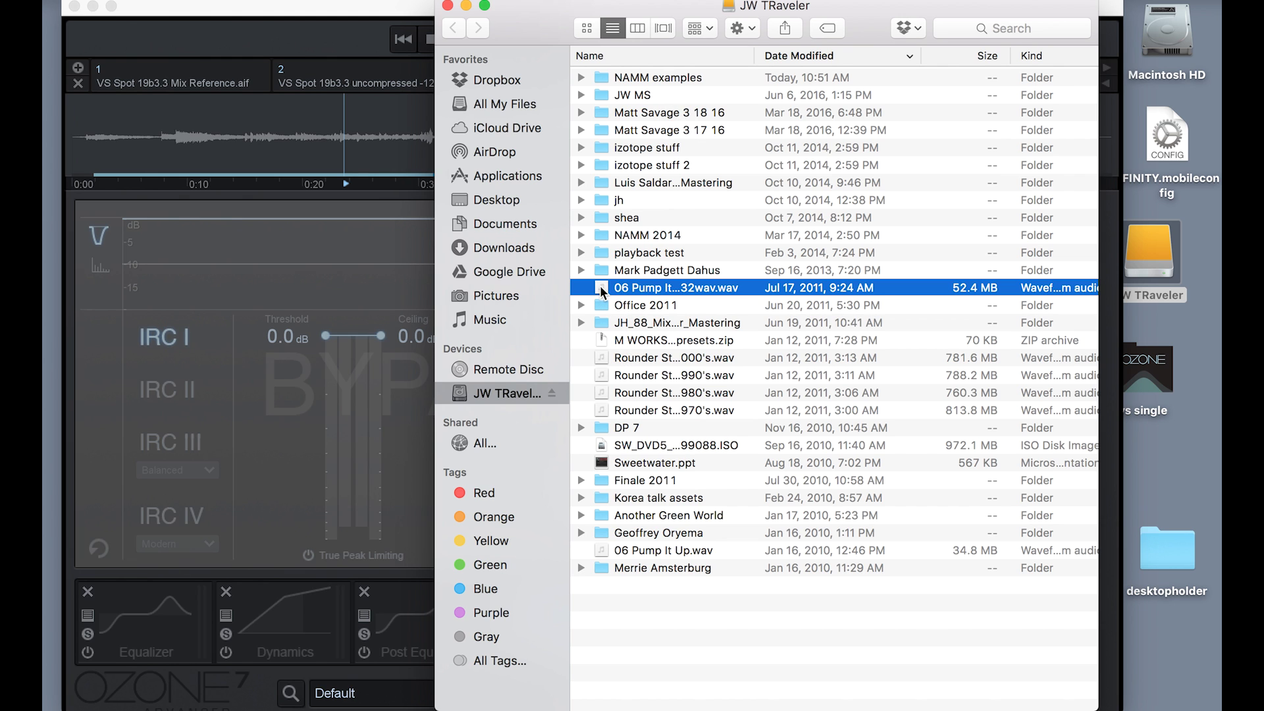
left_click_drag(600, 288, 355, 298)
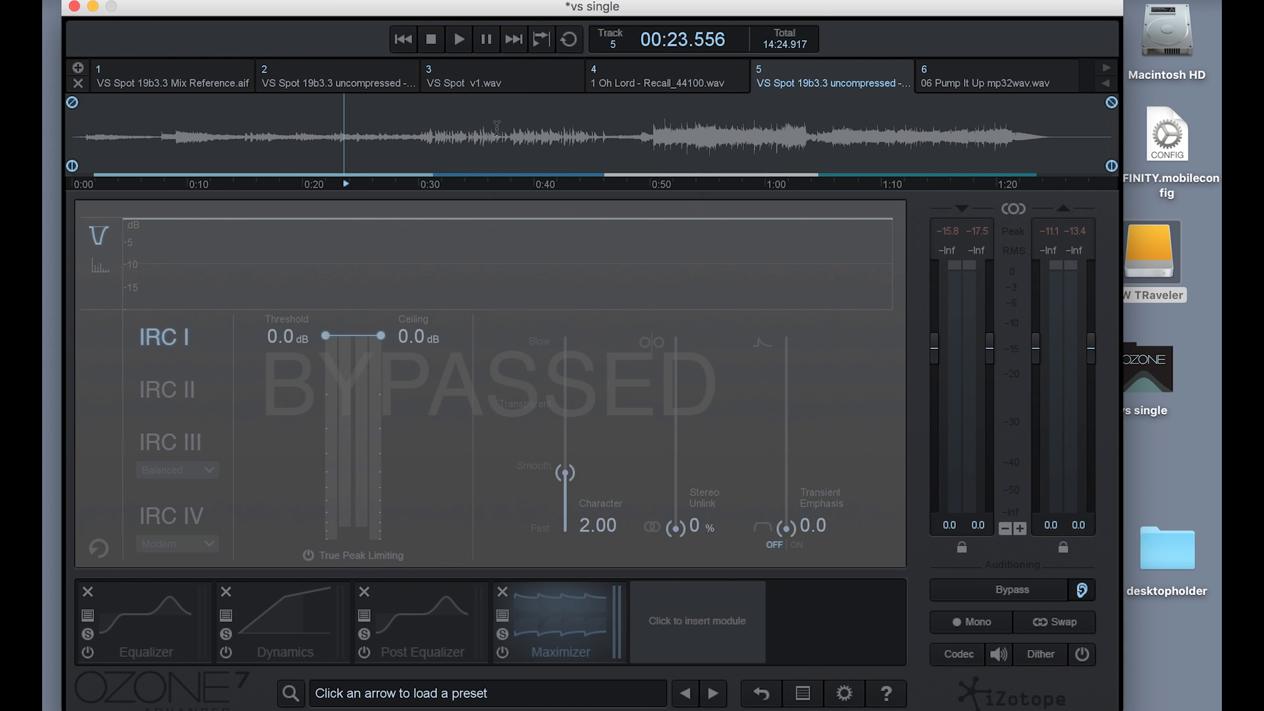
left_click(212, 80)
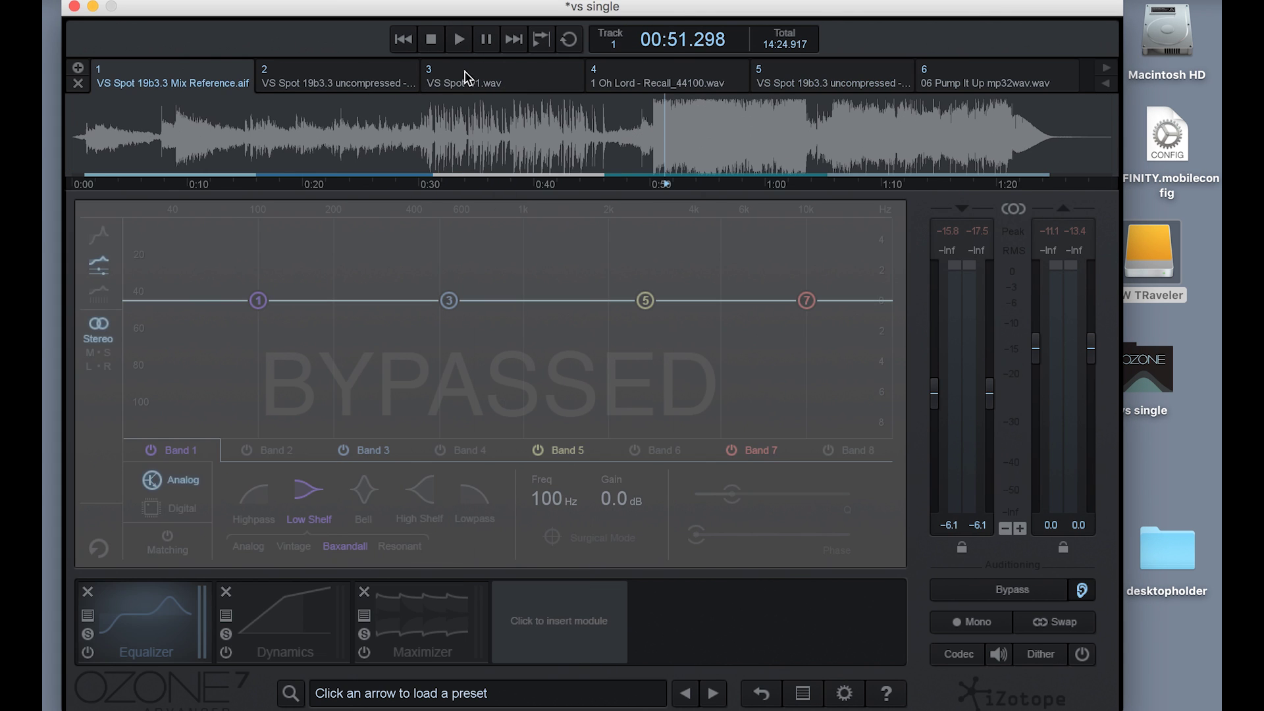
left_click(600, 84)
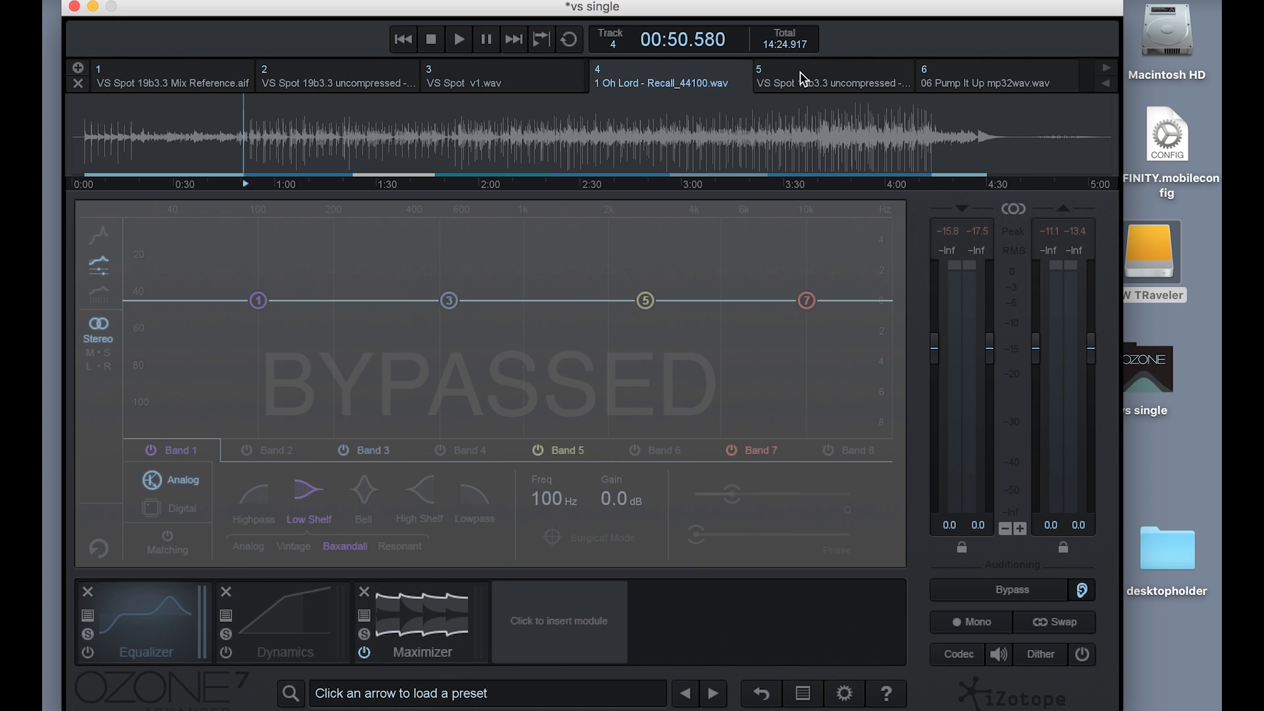
left_click(803, 80)
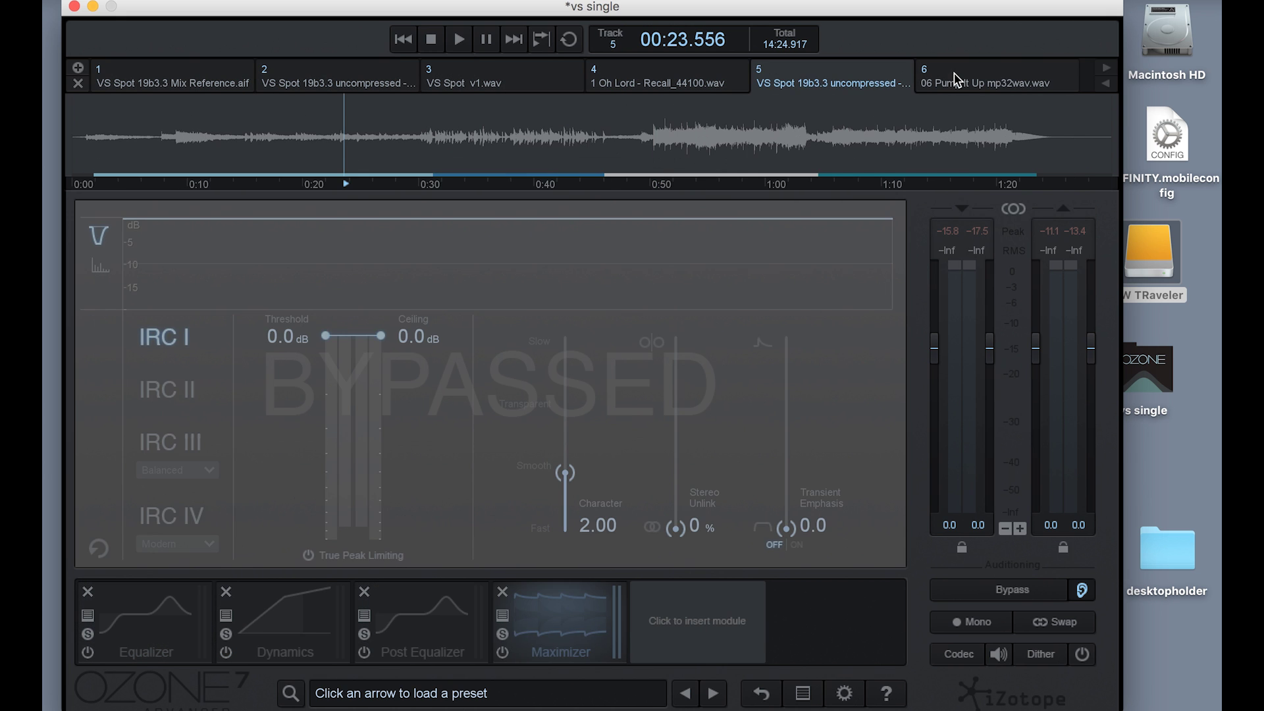
left_click(957, 81)
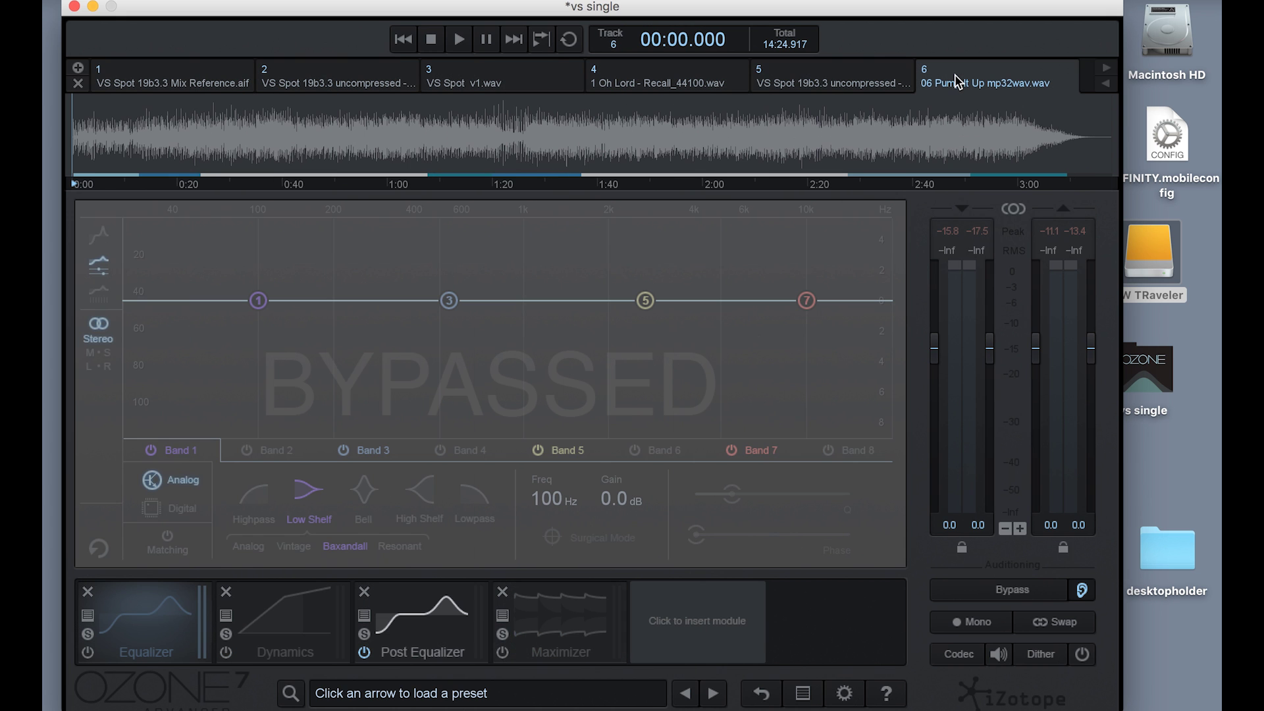
- Go back to track 5, VS Spot 19b3.3 uncompressed, with the playhead at about 0:35
left_click(816, 89)
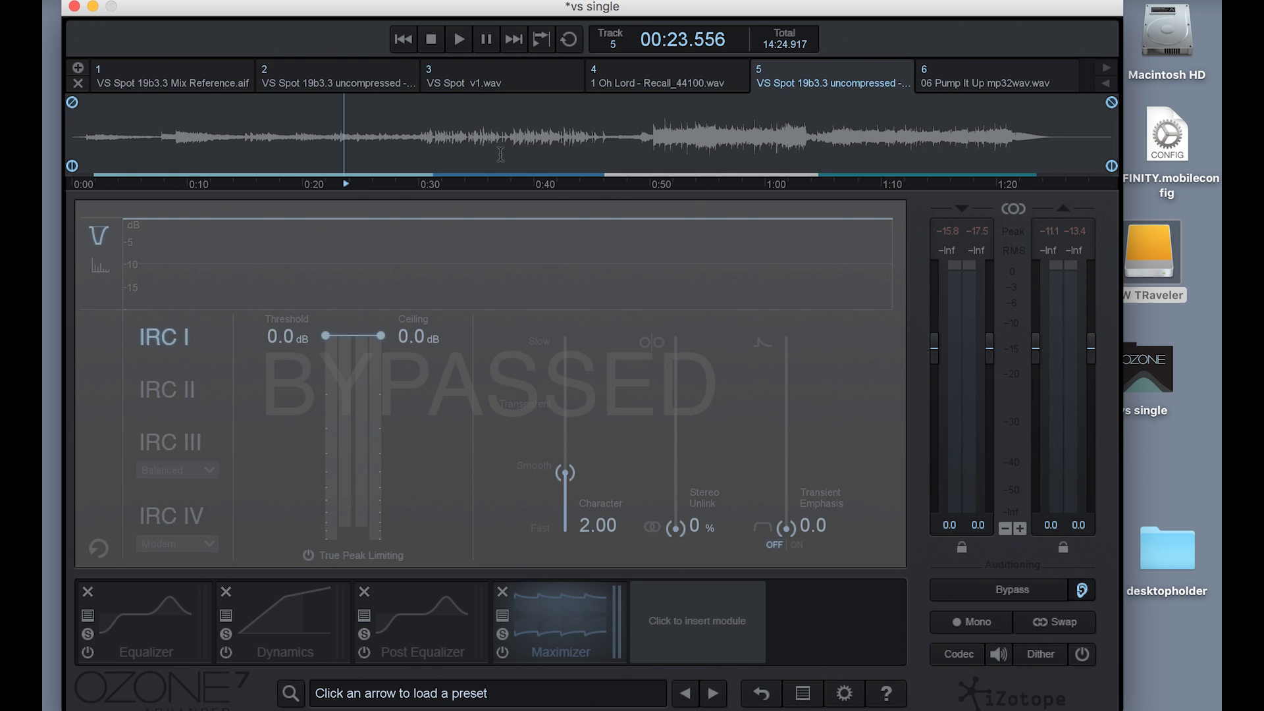
left_click(481, 139)
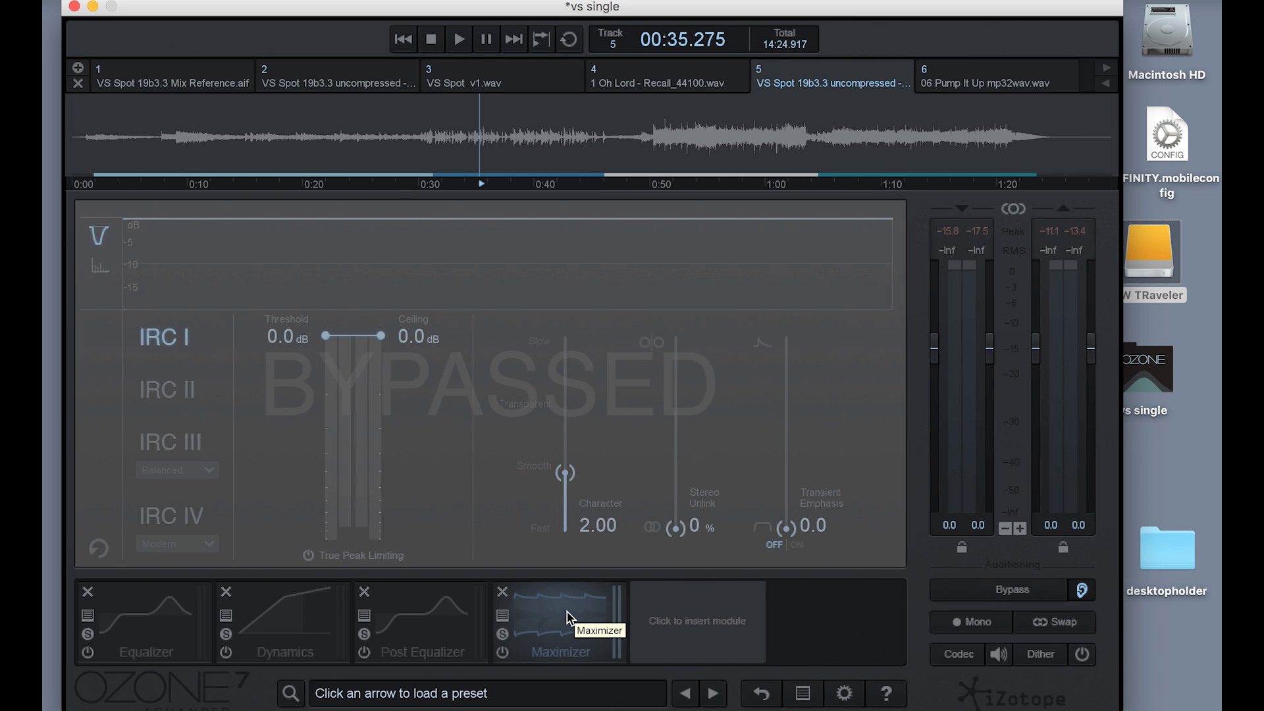
- Enable the Maximizer in IRC II with a -4.7 dB threshold and toggle Bypass on and off
left_click(503, 653)
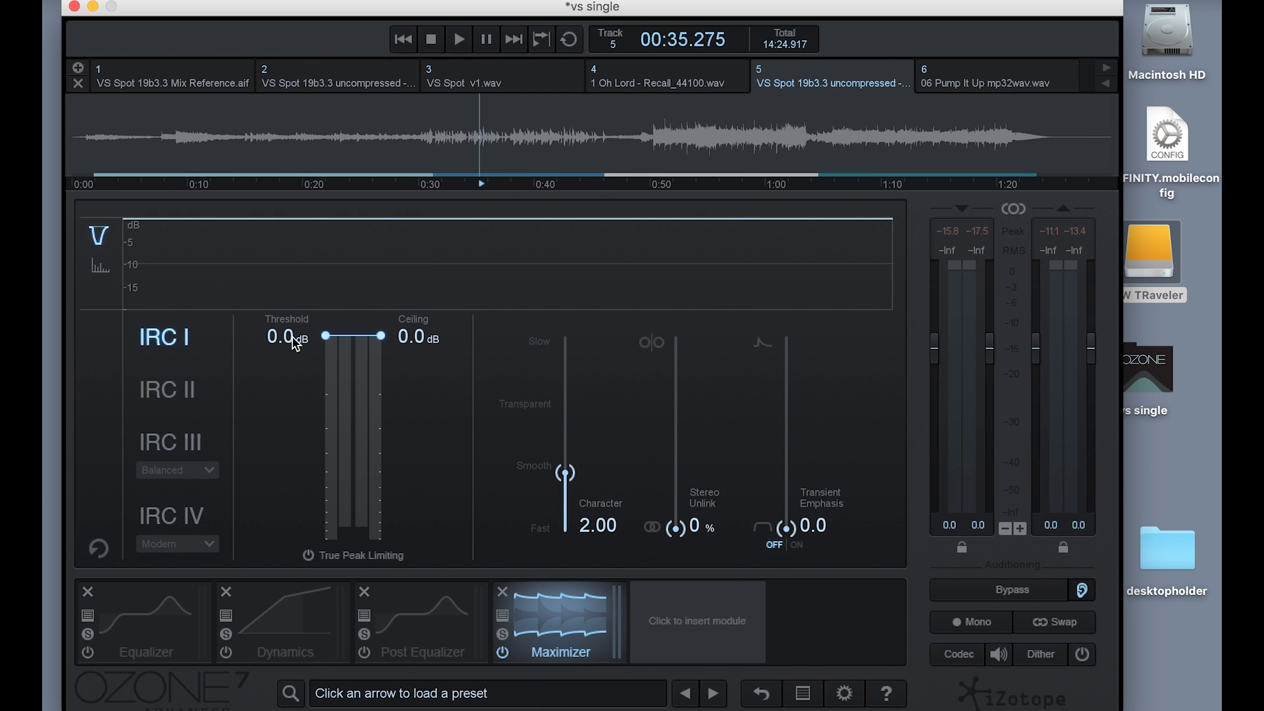
left_click_drag(298, 339, 279, 435)
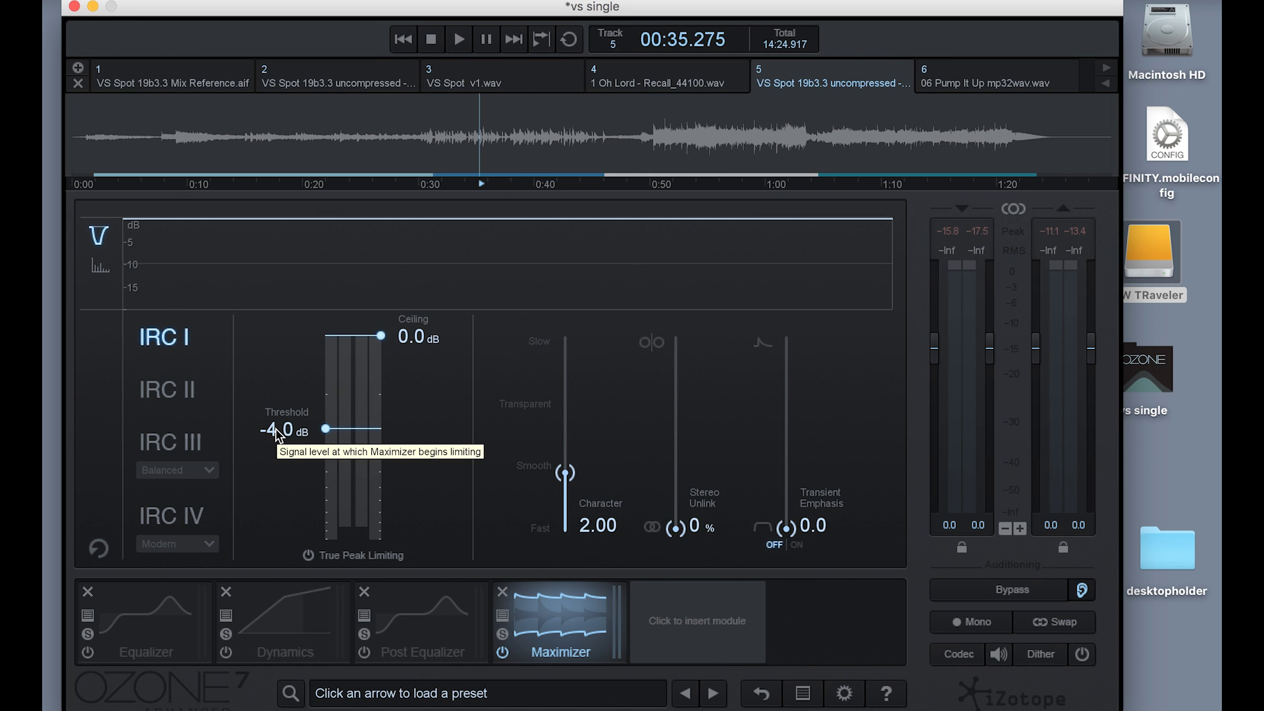
left_click_drag(276, 429, 275, 439)
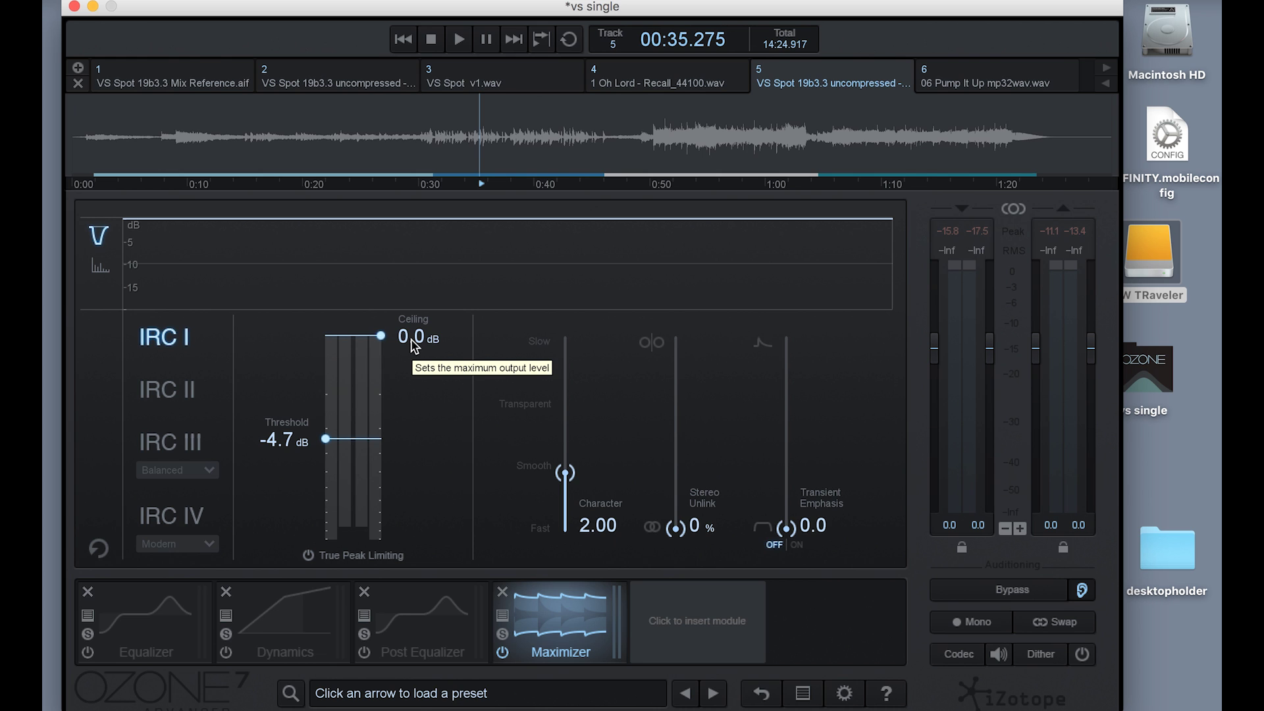
left_click(191, 391)
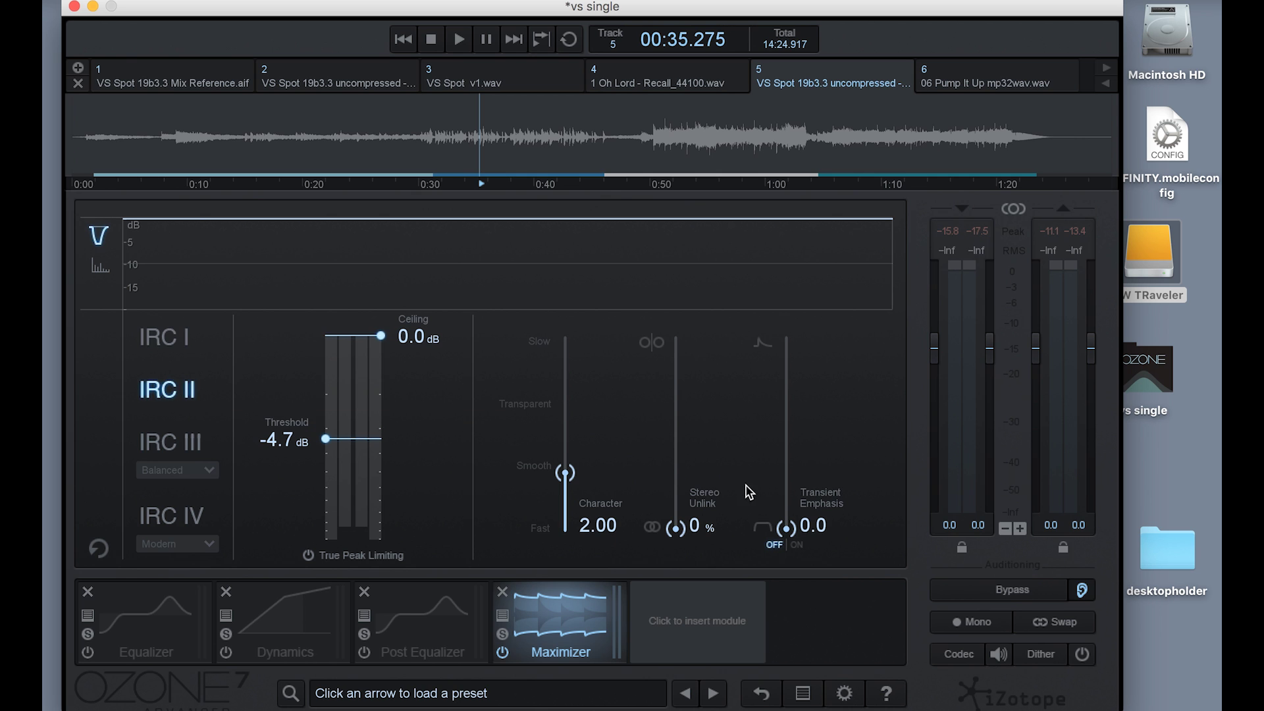
left_click(1013, 594)
left_click(1012, 590)
- Reset the threshold to 0.0 dB, start playback and drag it down to -9.6 dB
left_click_drag(285, 442, 298, 327)
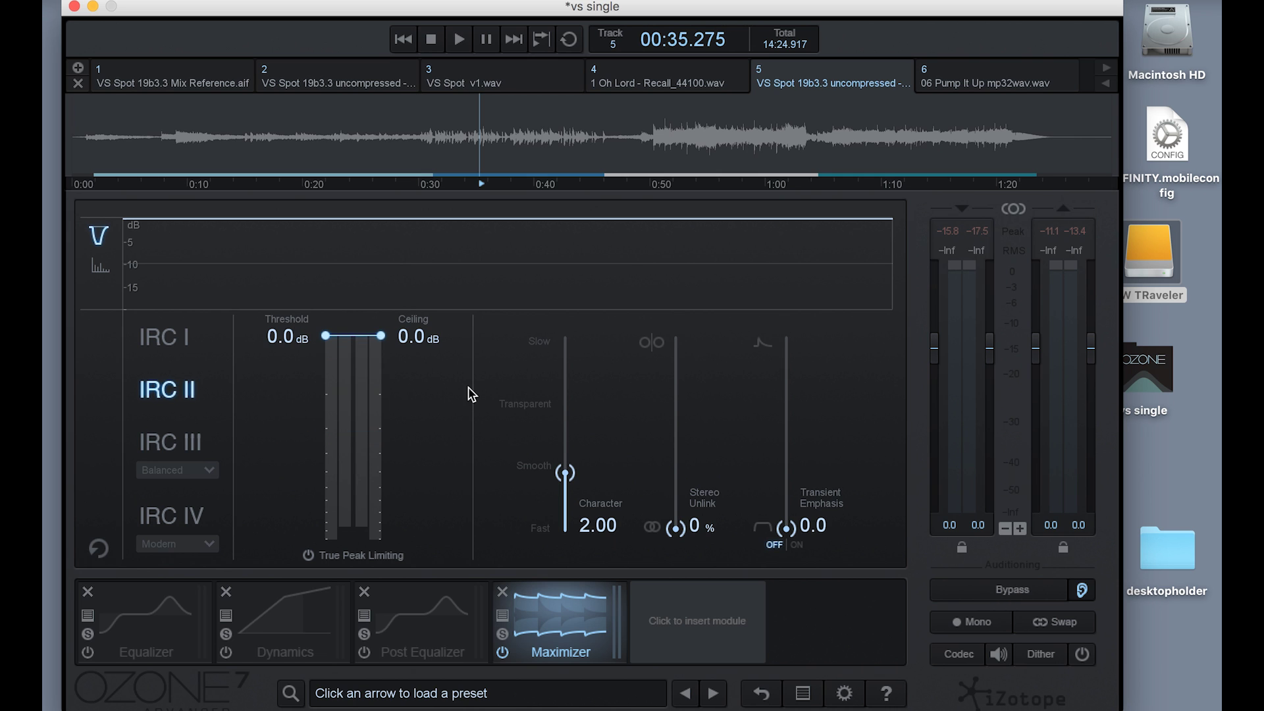
key("space")
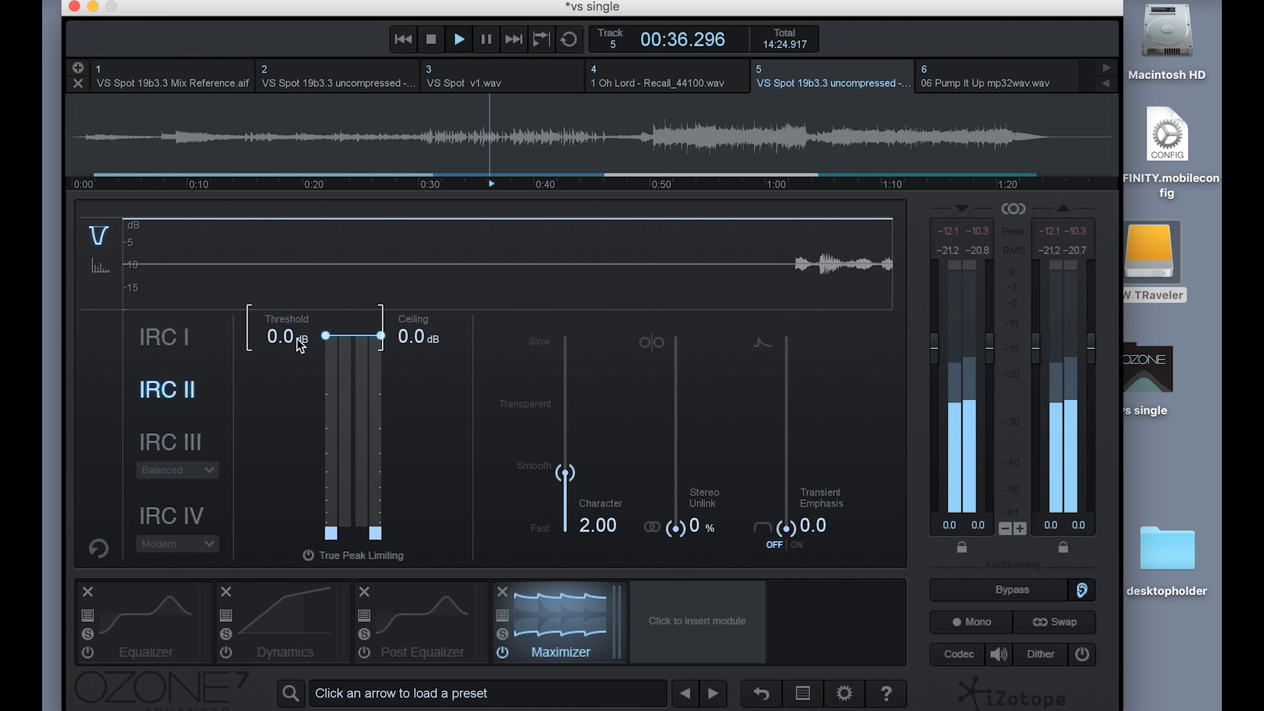
left_click_drag(288, 343, 258, 497)
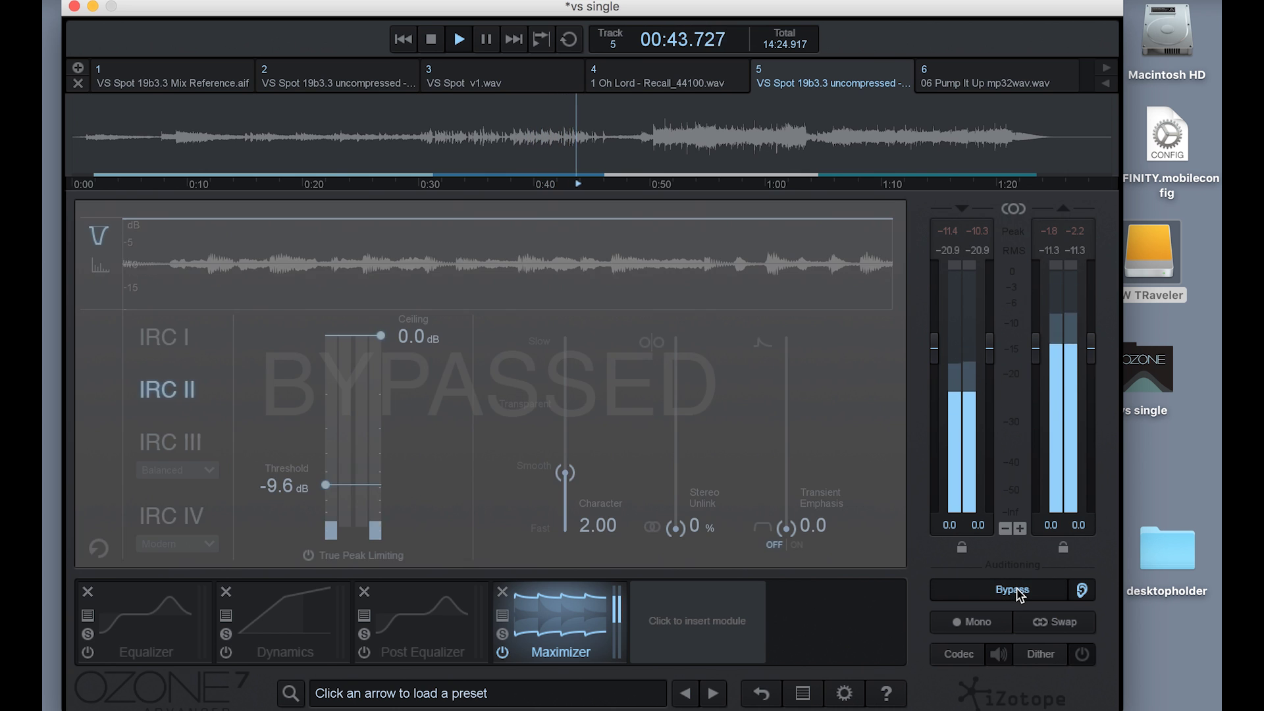
- Compare bypassed and processed playback from 0:35, leaving processing active
left_click(1011, 589)
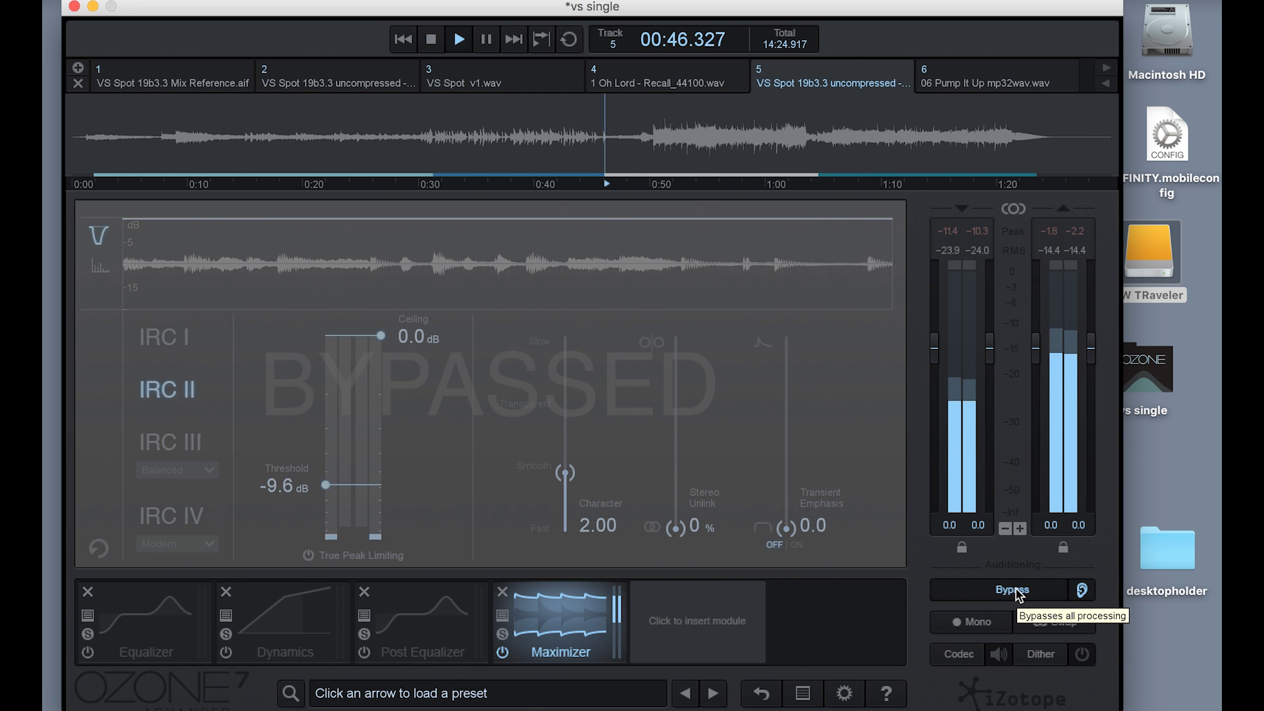
left_click(1018, 594)
key("space")
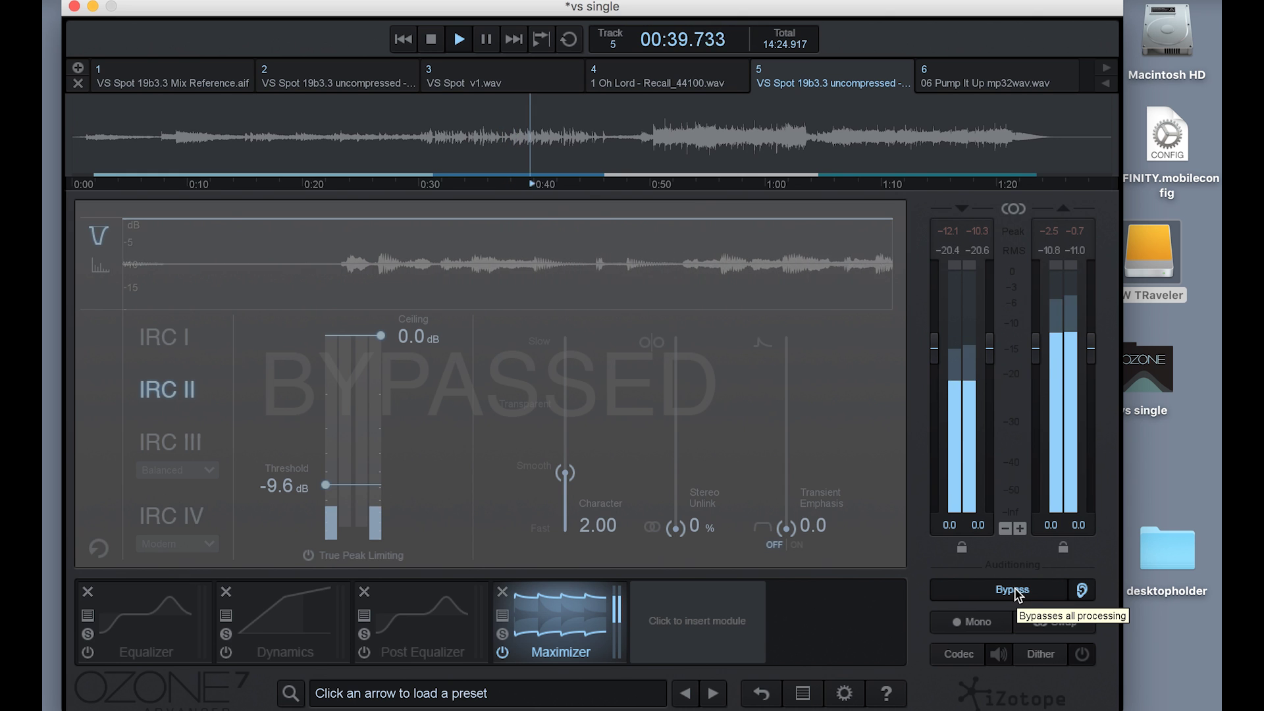
key("space")
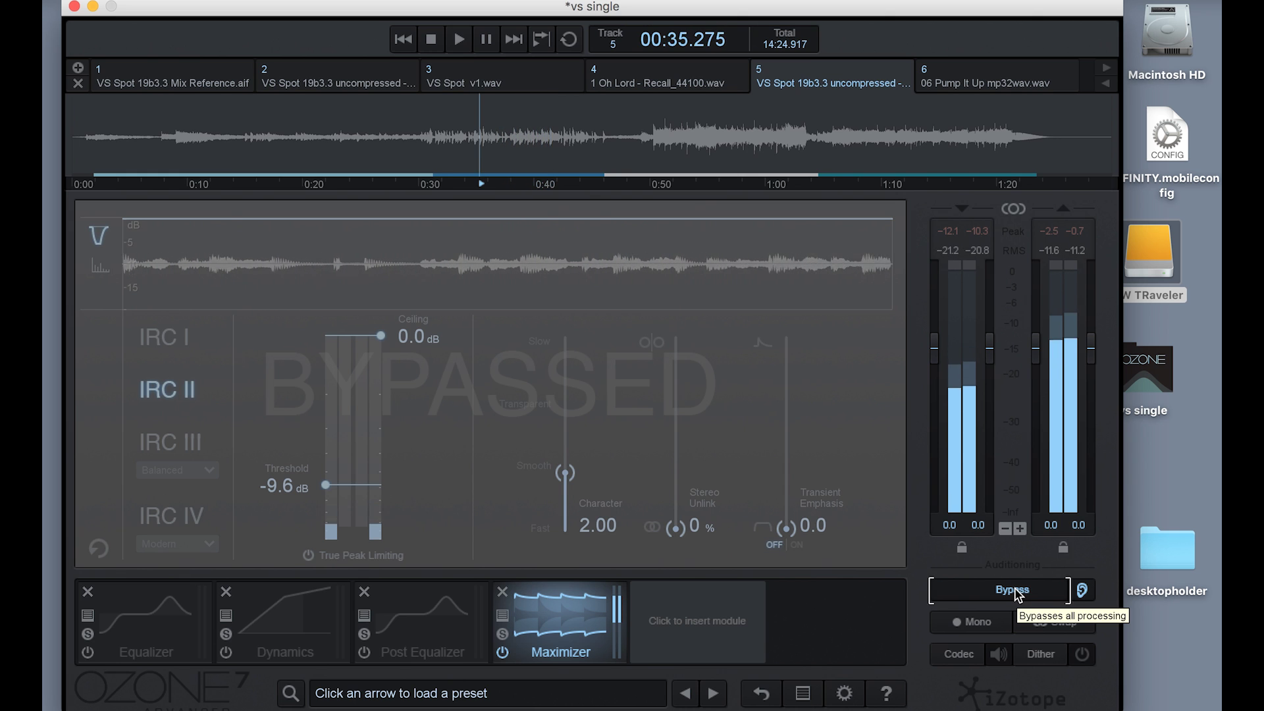
left_click(1018, 594)
key("space")
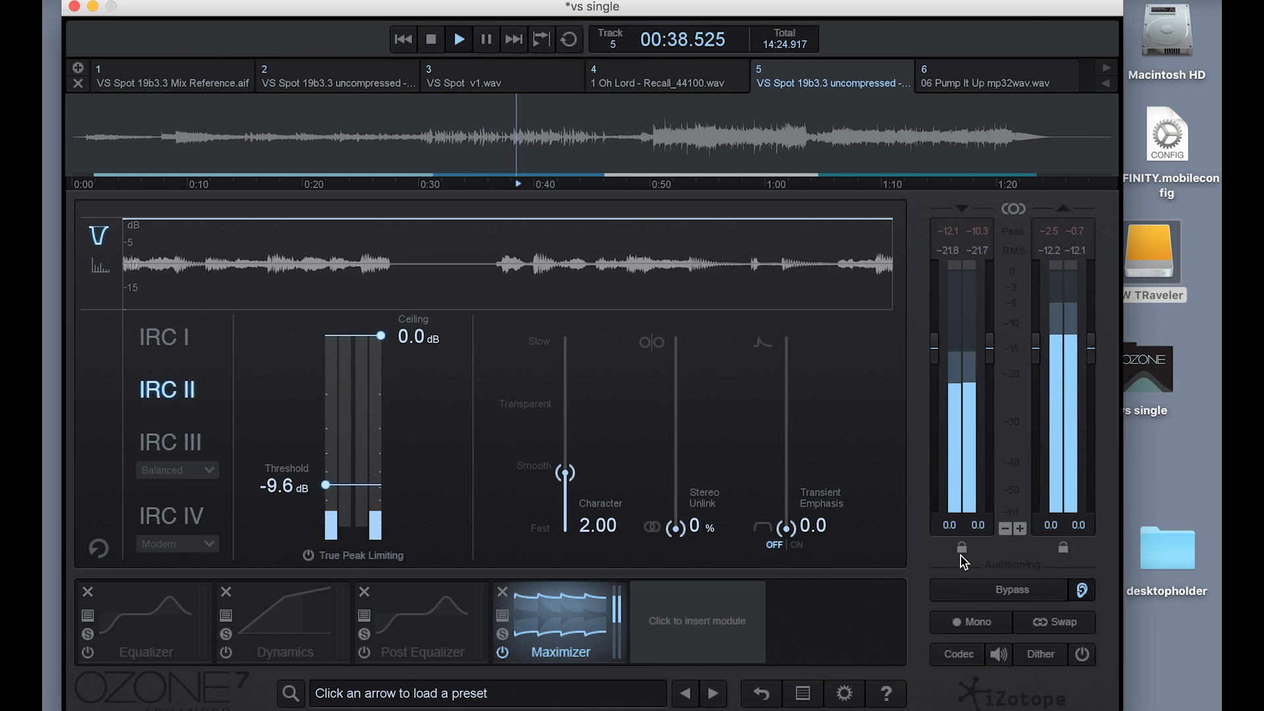
key("space")
- Turn off gain-matched bypass and play track 5 with Bypass on, then off
left_click(1081, 591)
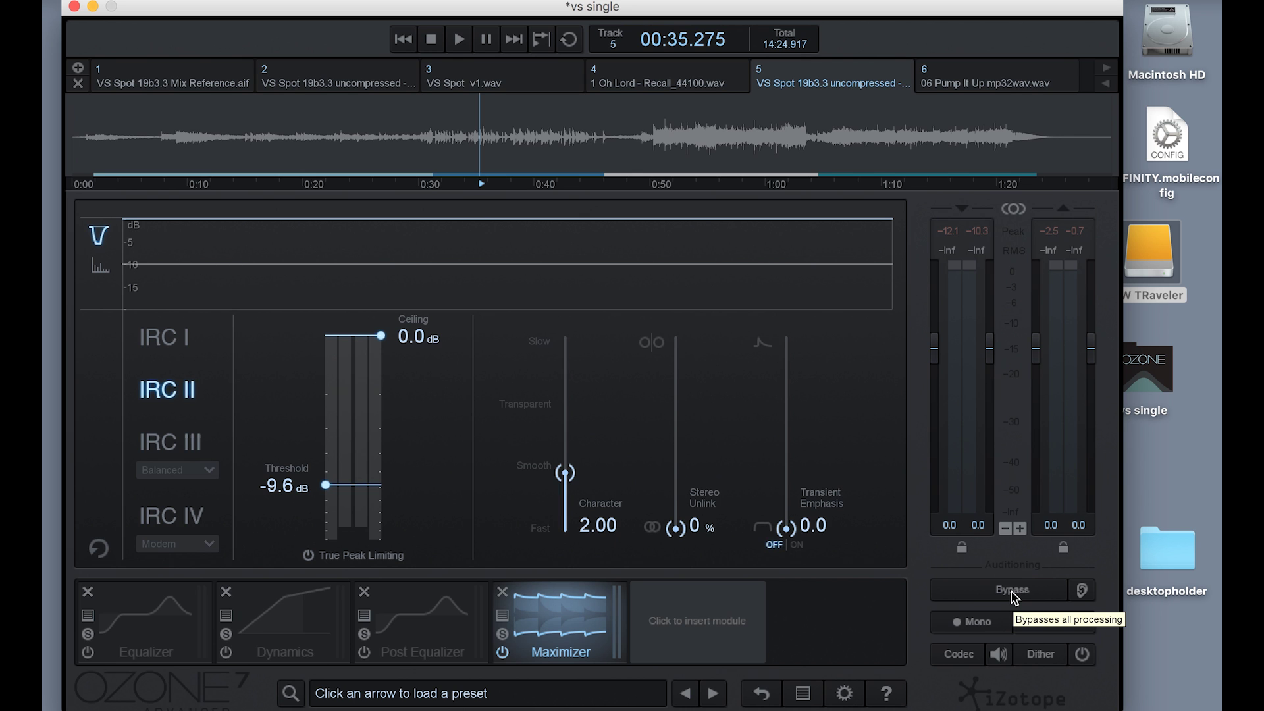
left_click(1012, 590)
key("space")
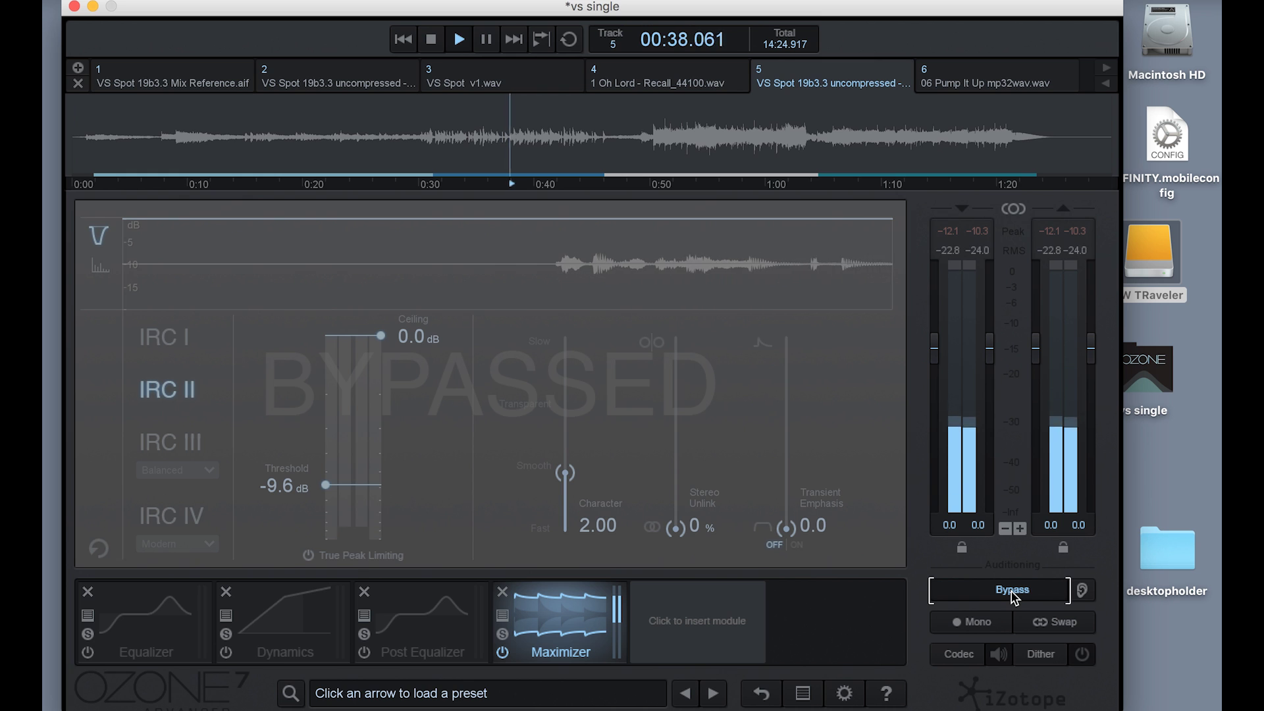
left_click(1013, 592)
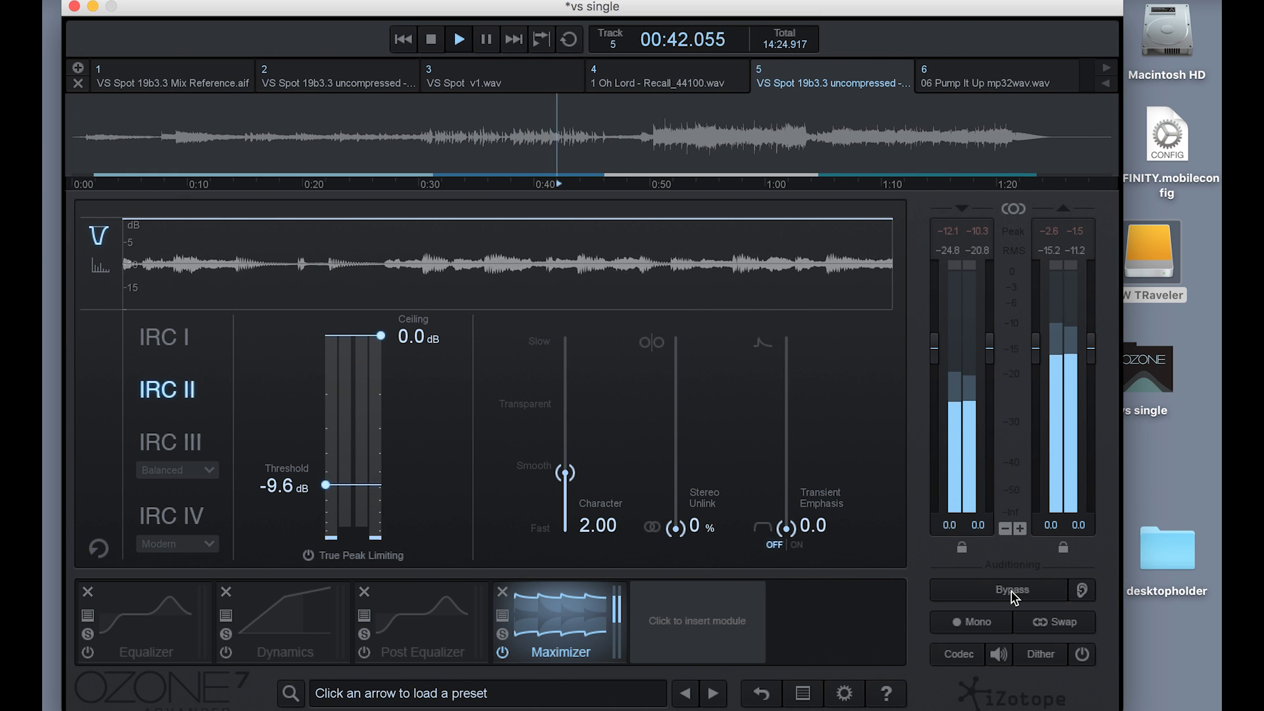
key("space")
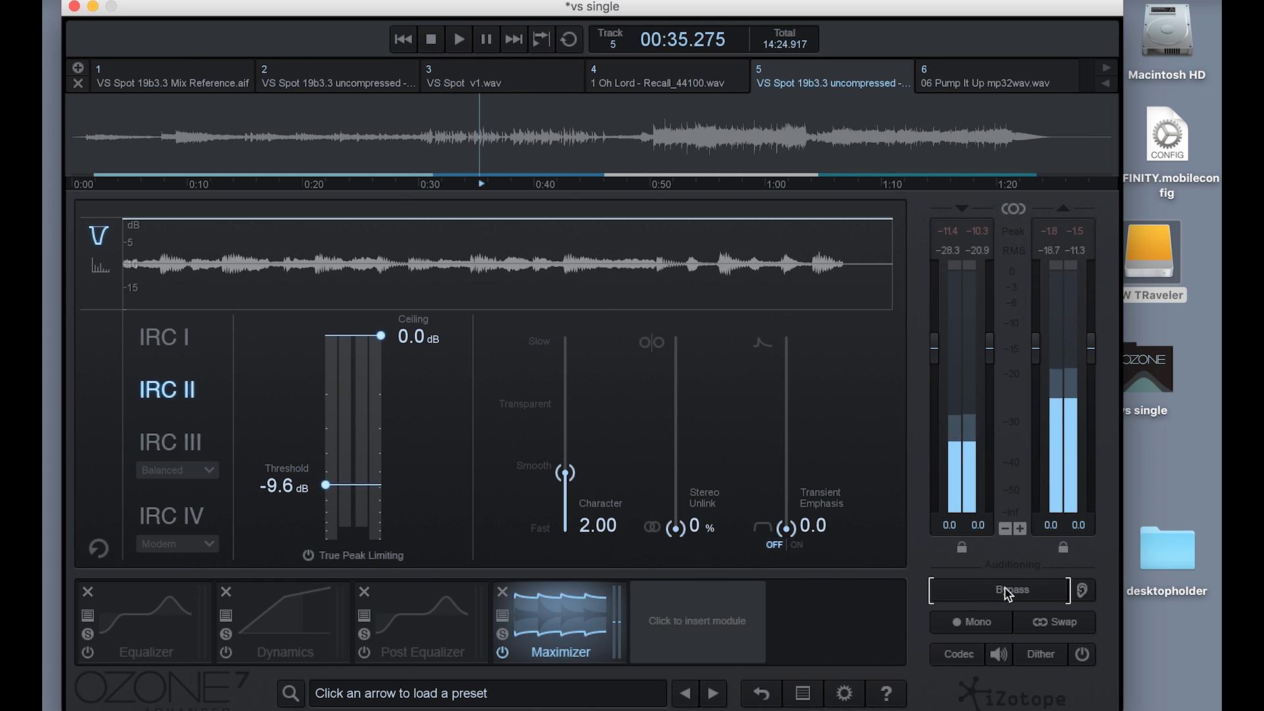